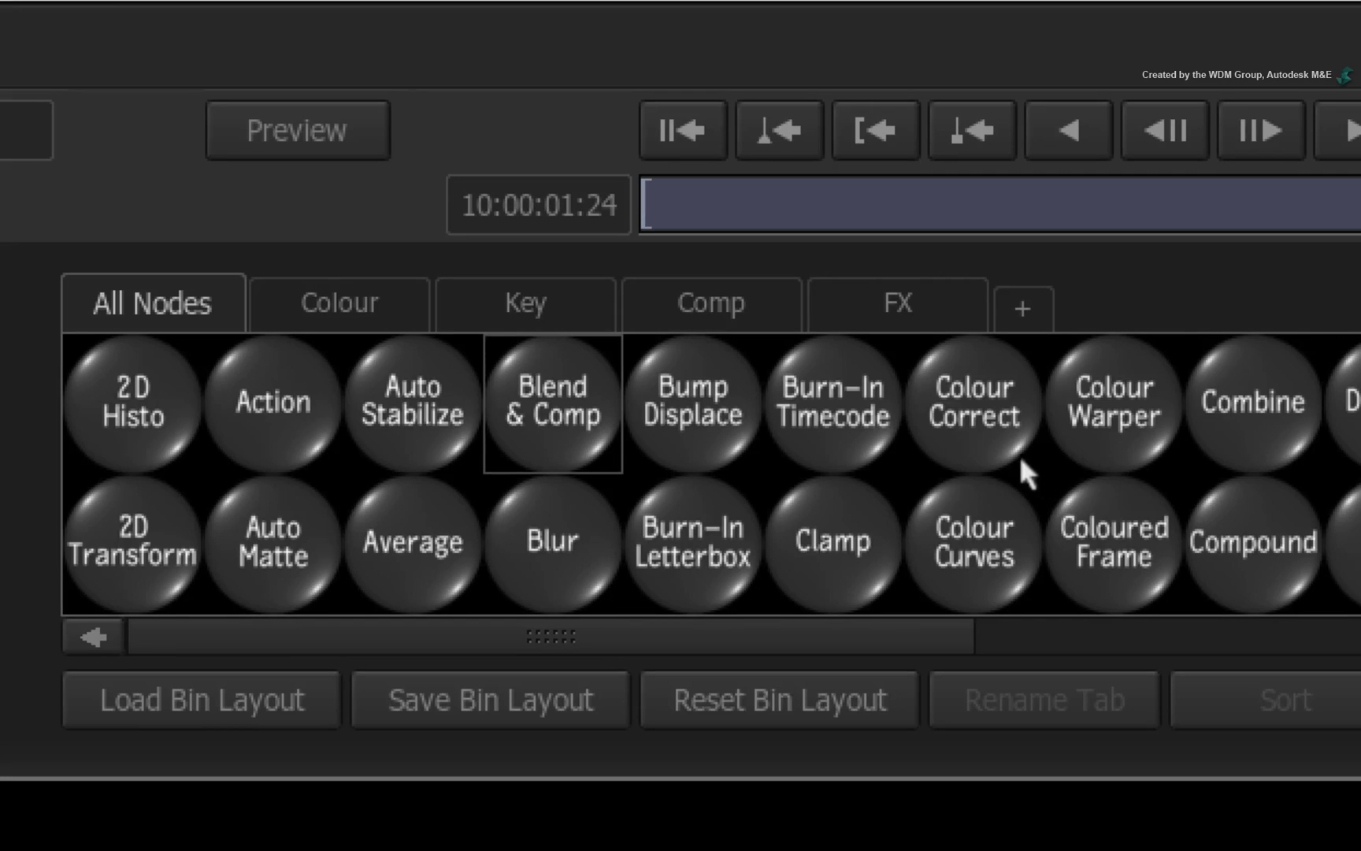
- Add a Blend & Comp node named GRAIN_PASS, wired from REMOVE_GRAIN and Green_Screen001
key(b)
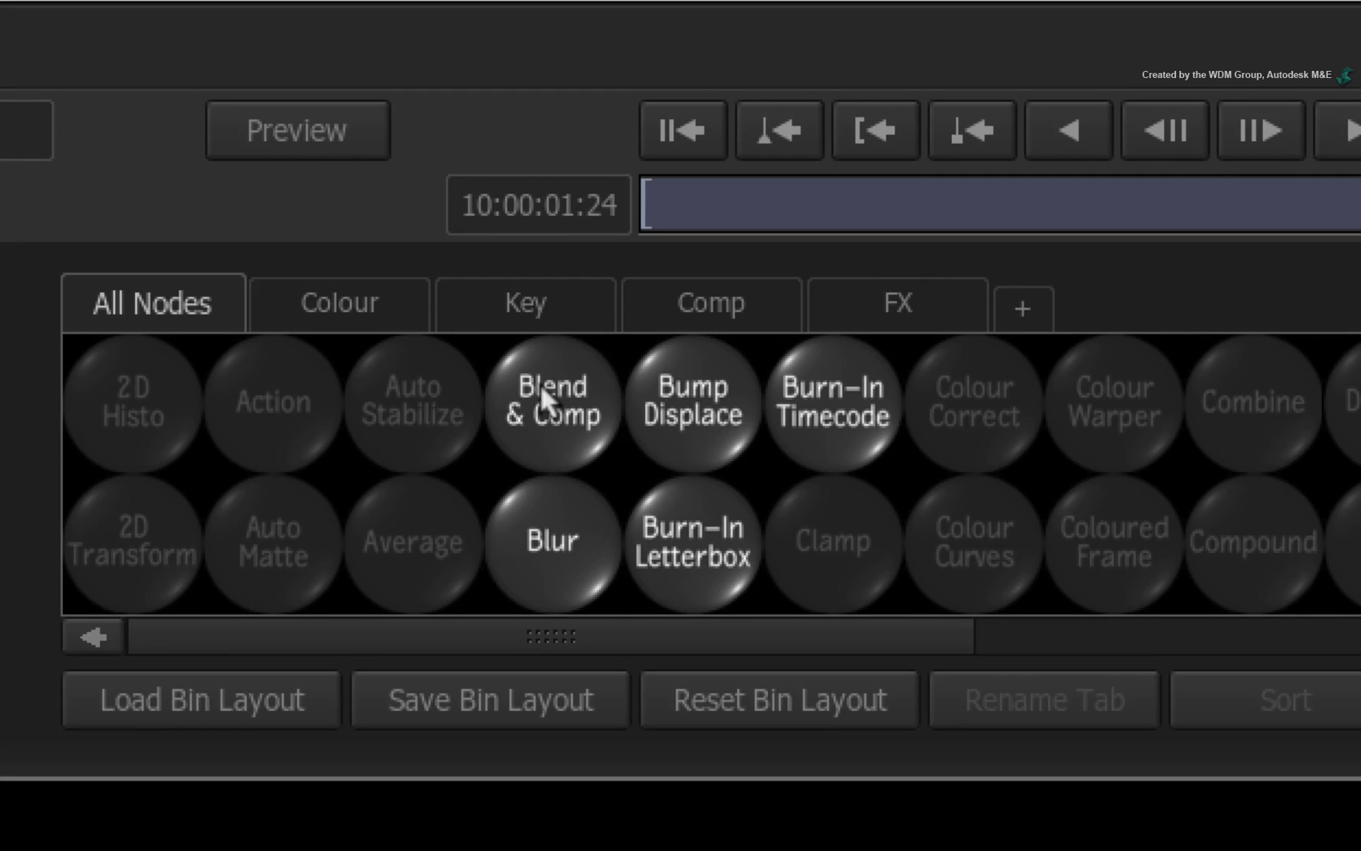
drag(538, 387, 1075, 213)
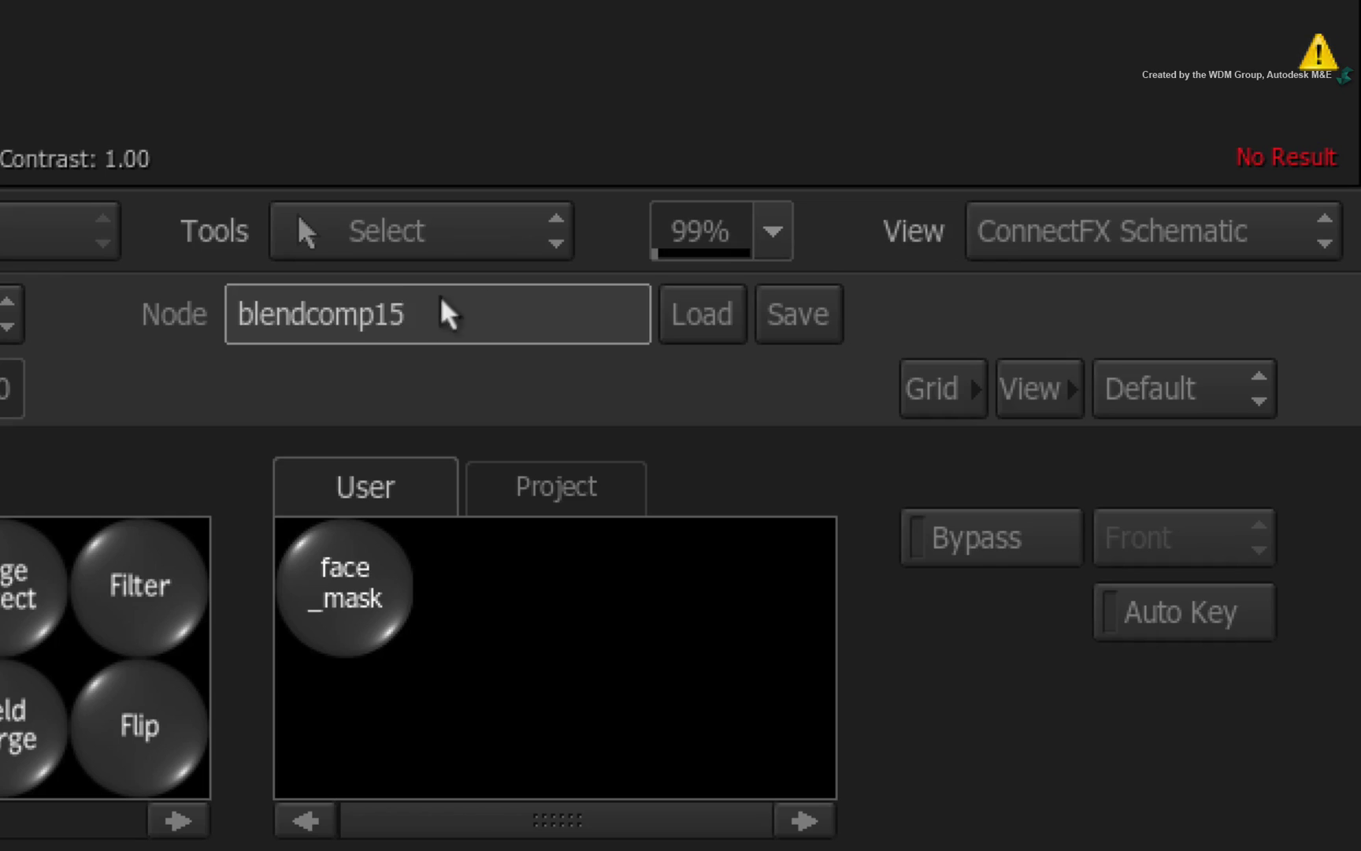
drag(440, 309, 239, 313)
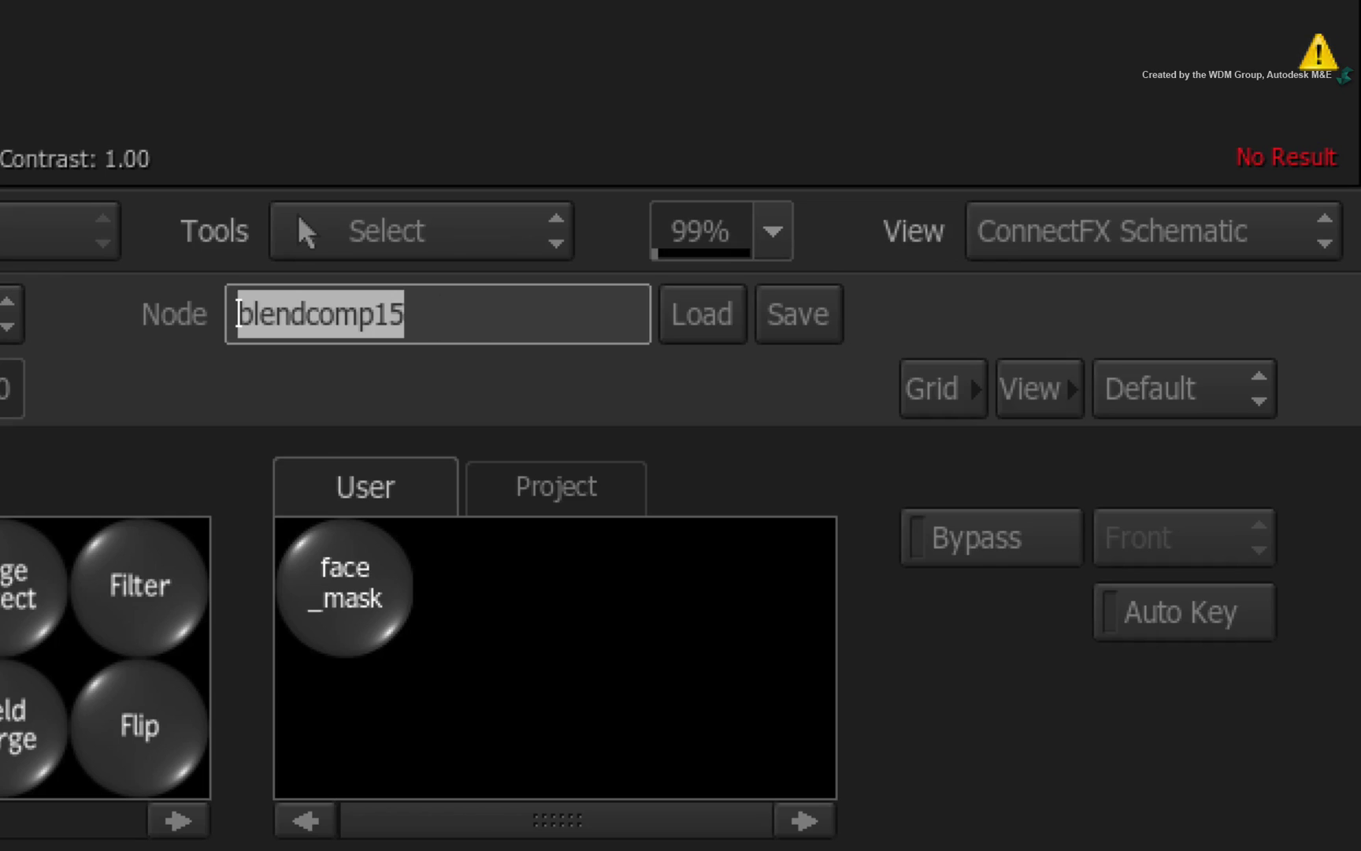
text(GRAIN_PASS)
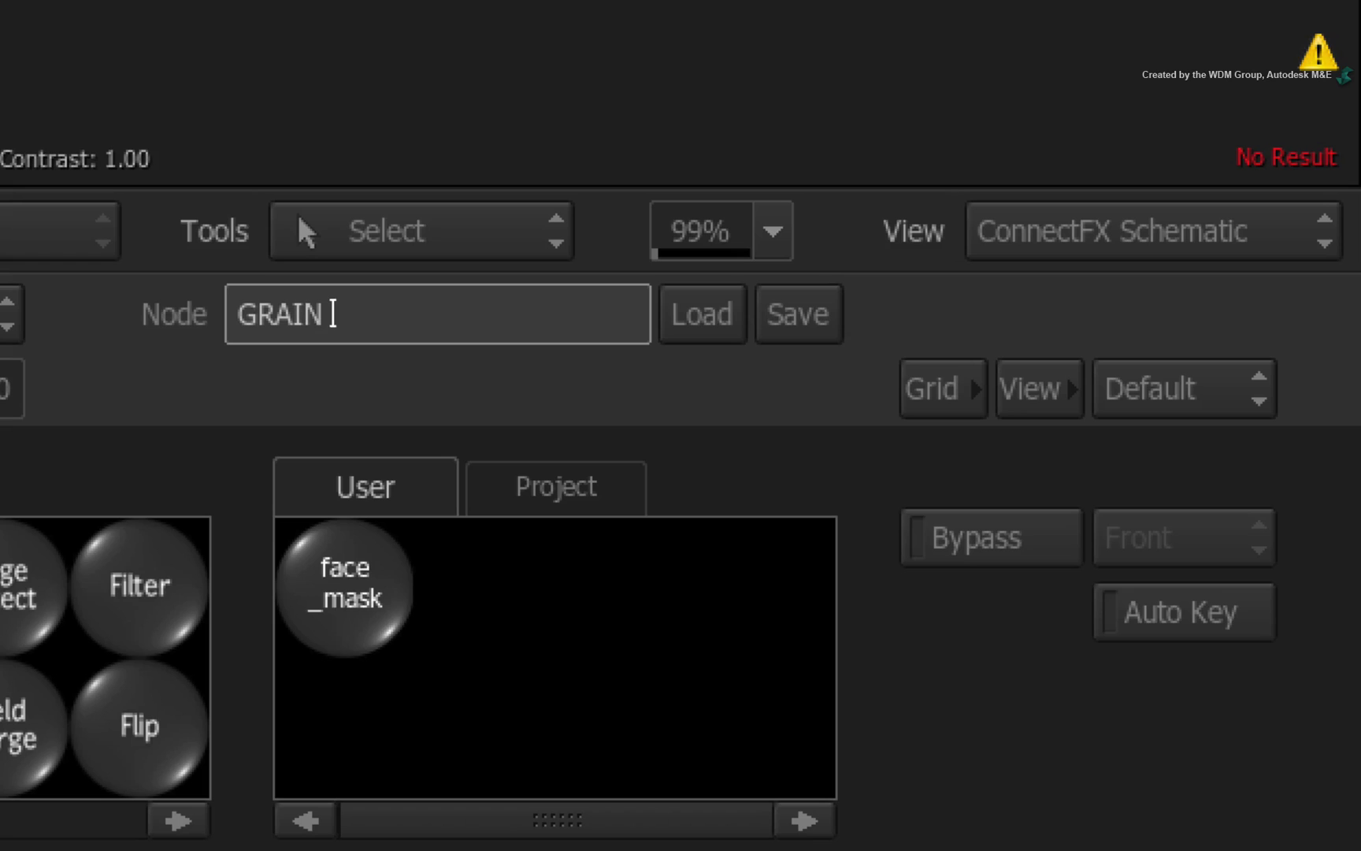
key(Return)
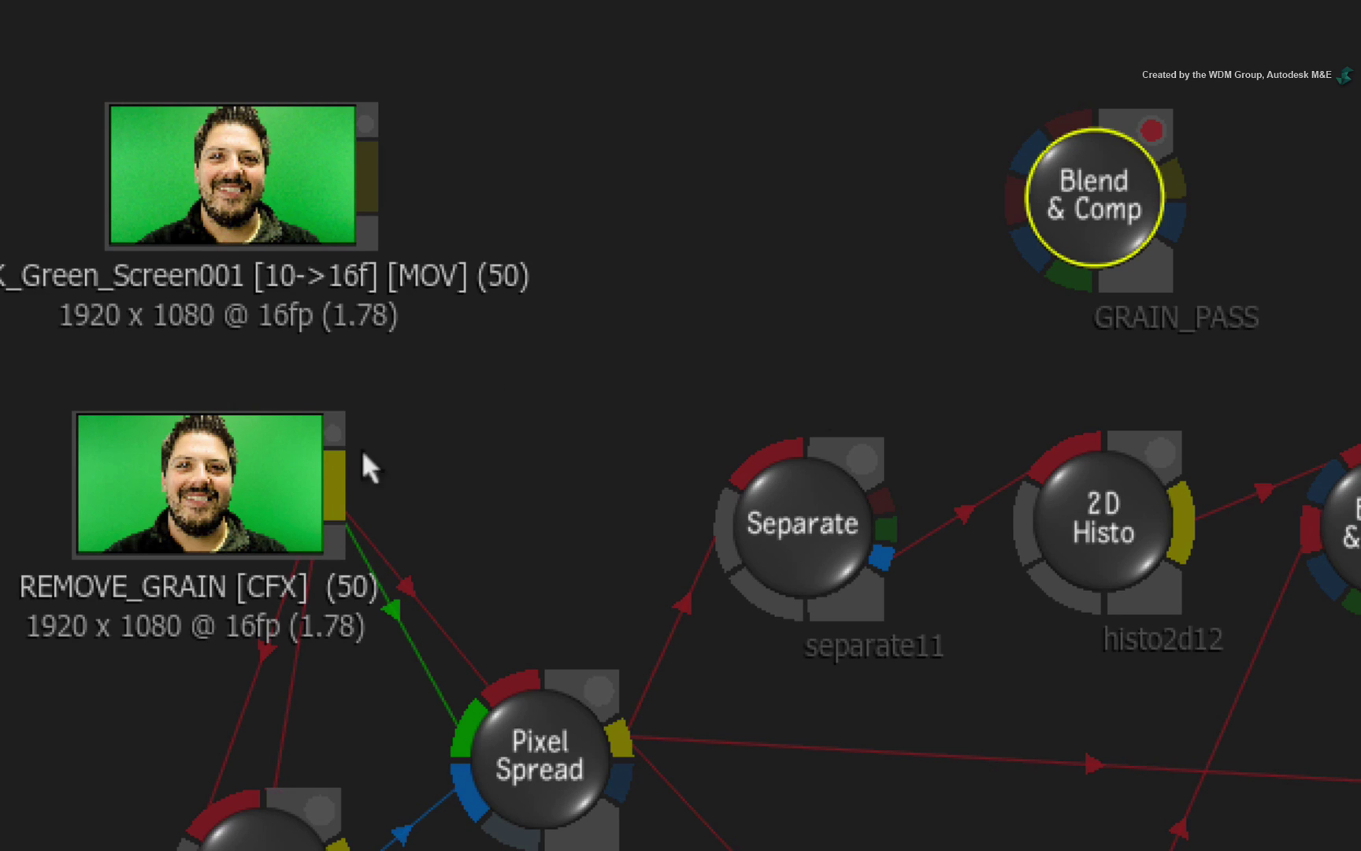
drag(327, 464, 1058, 176)
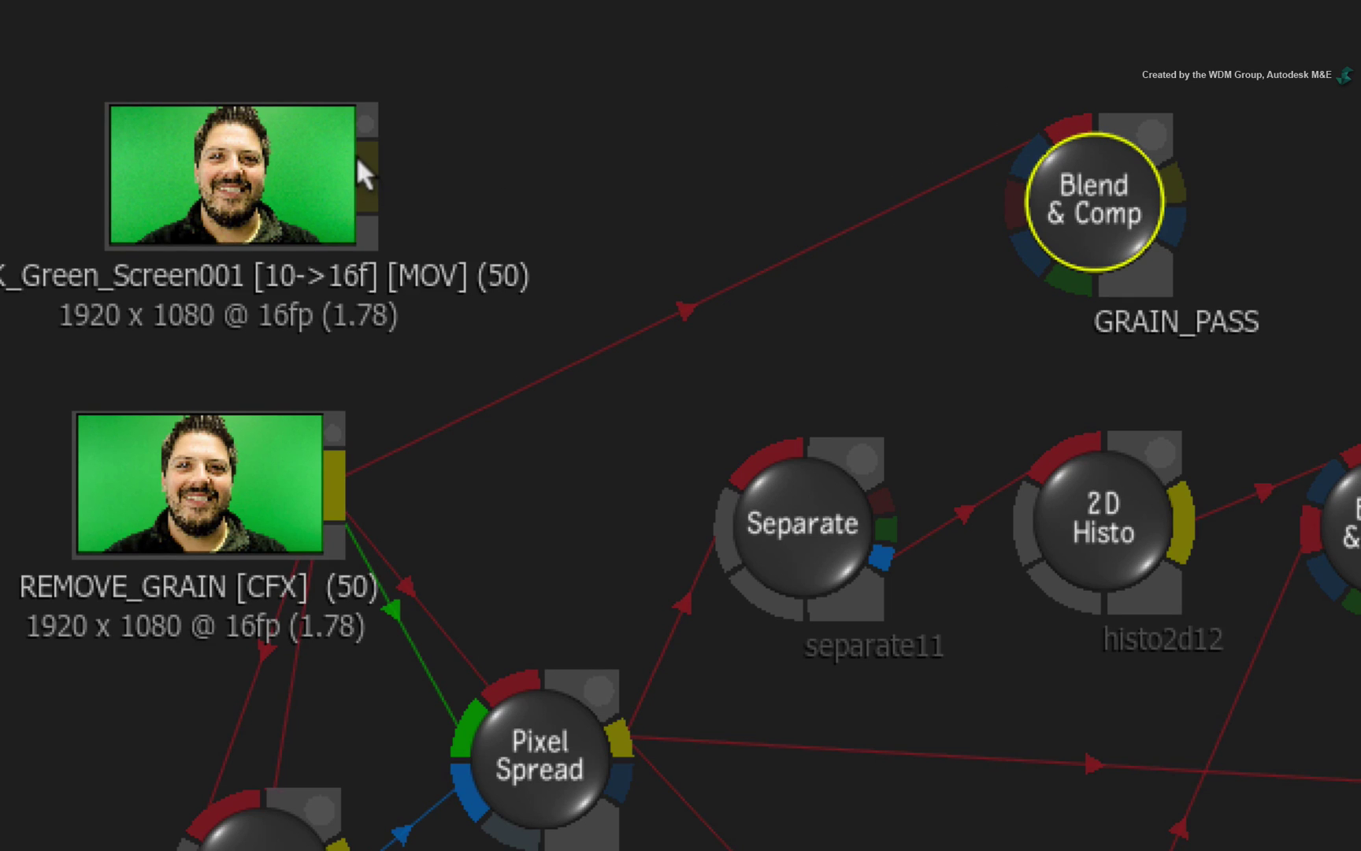
drag(361, 172, 996, 203)
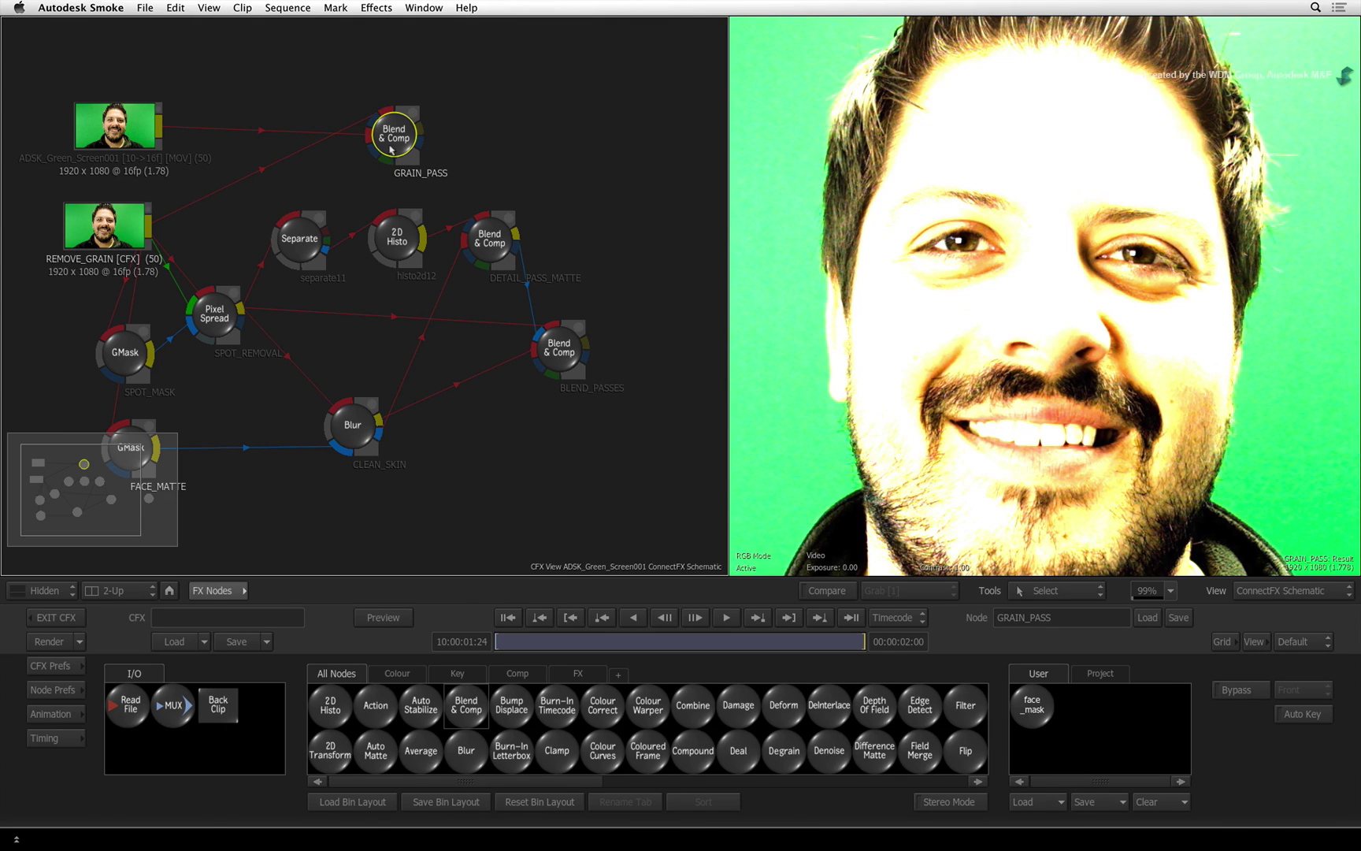
- Set GRAIN_PASS's blend mode to Subtract, then shrink the schematic panel and nudge the node up
double_click(1098, 225)
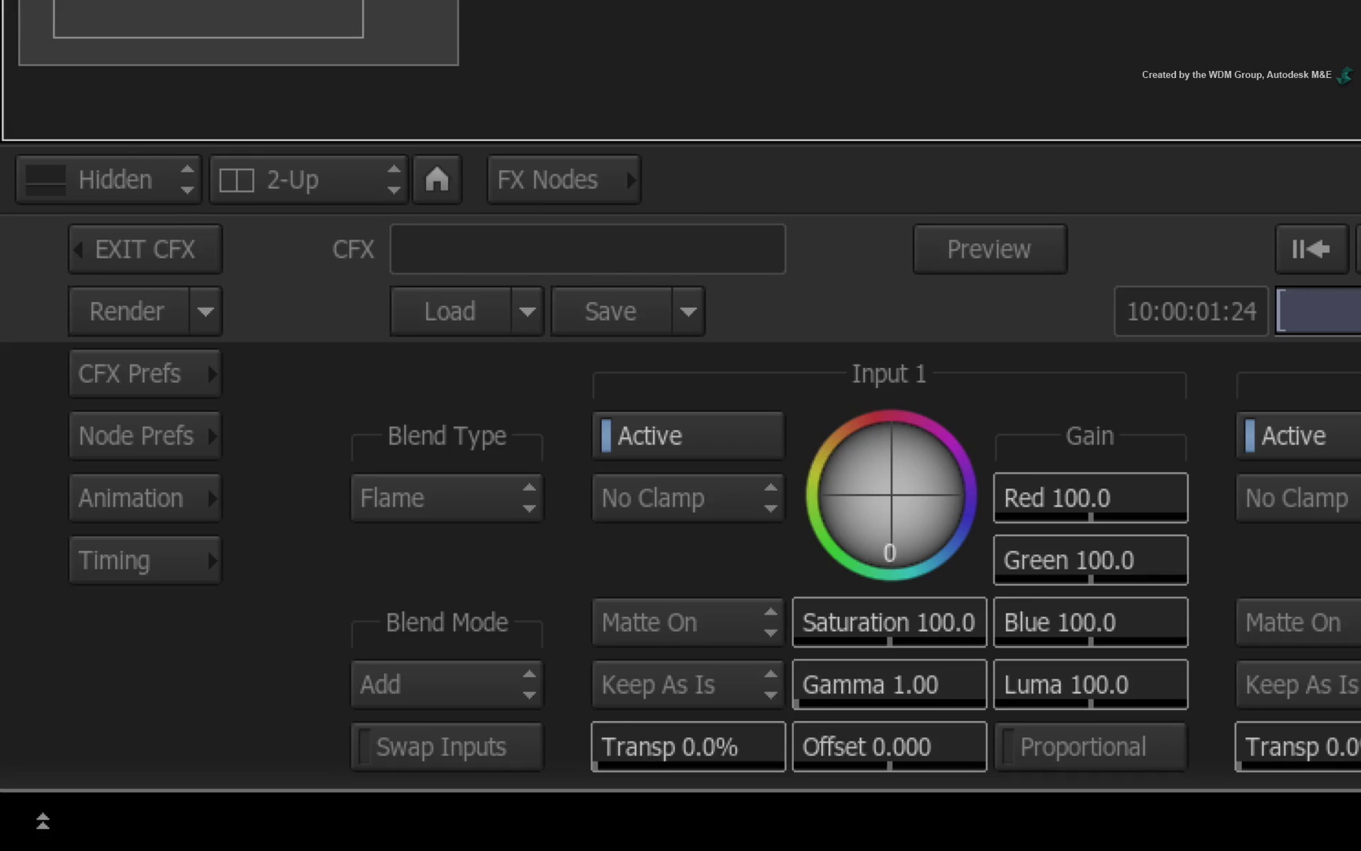
click(455, 679)
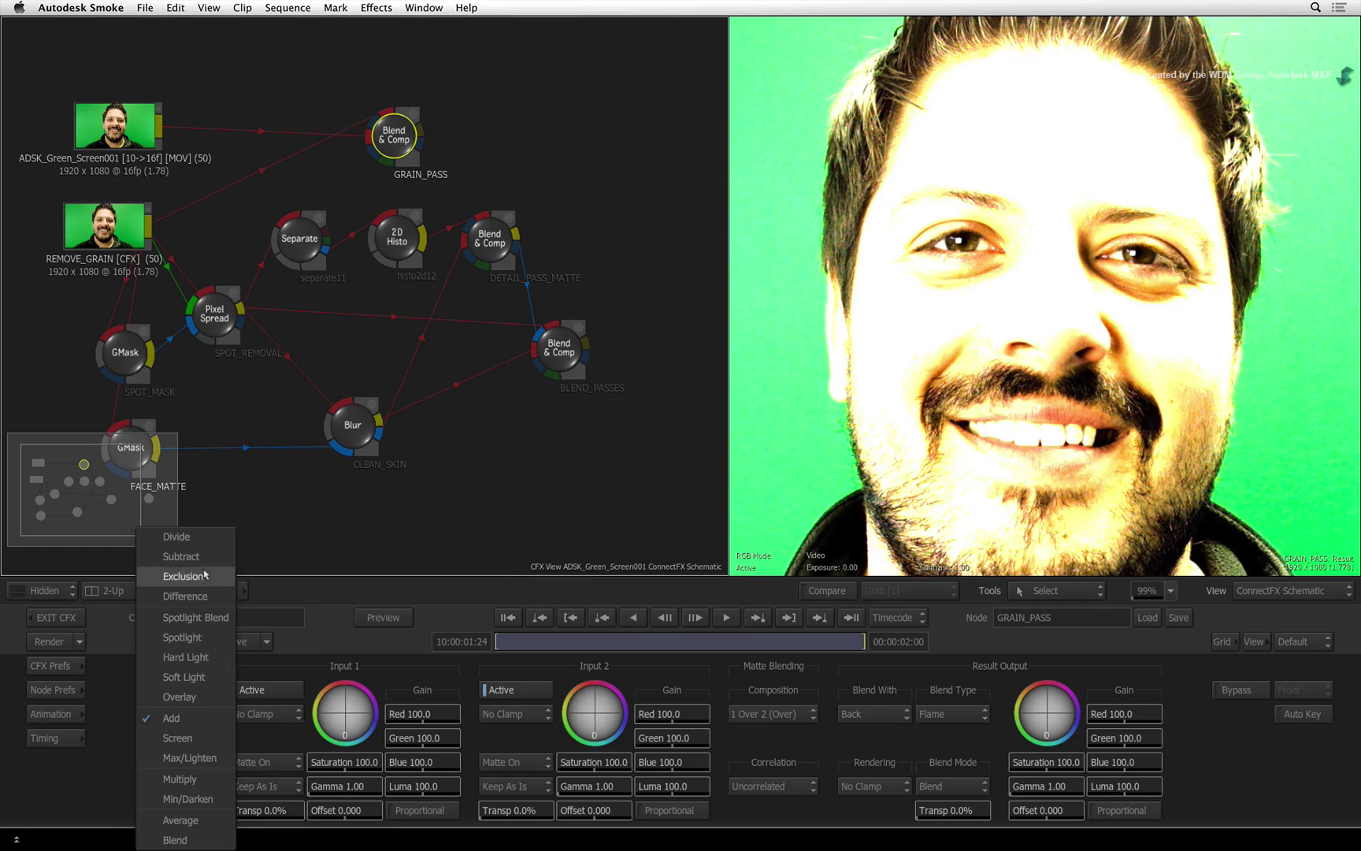
click(467, 91)
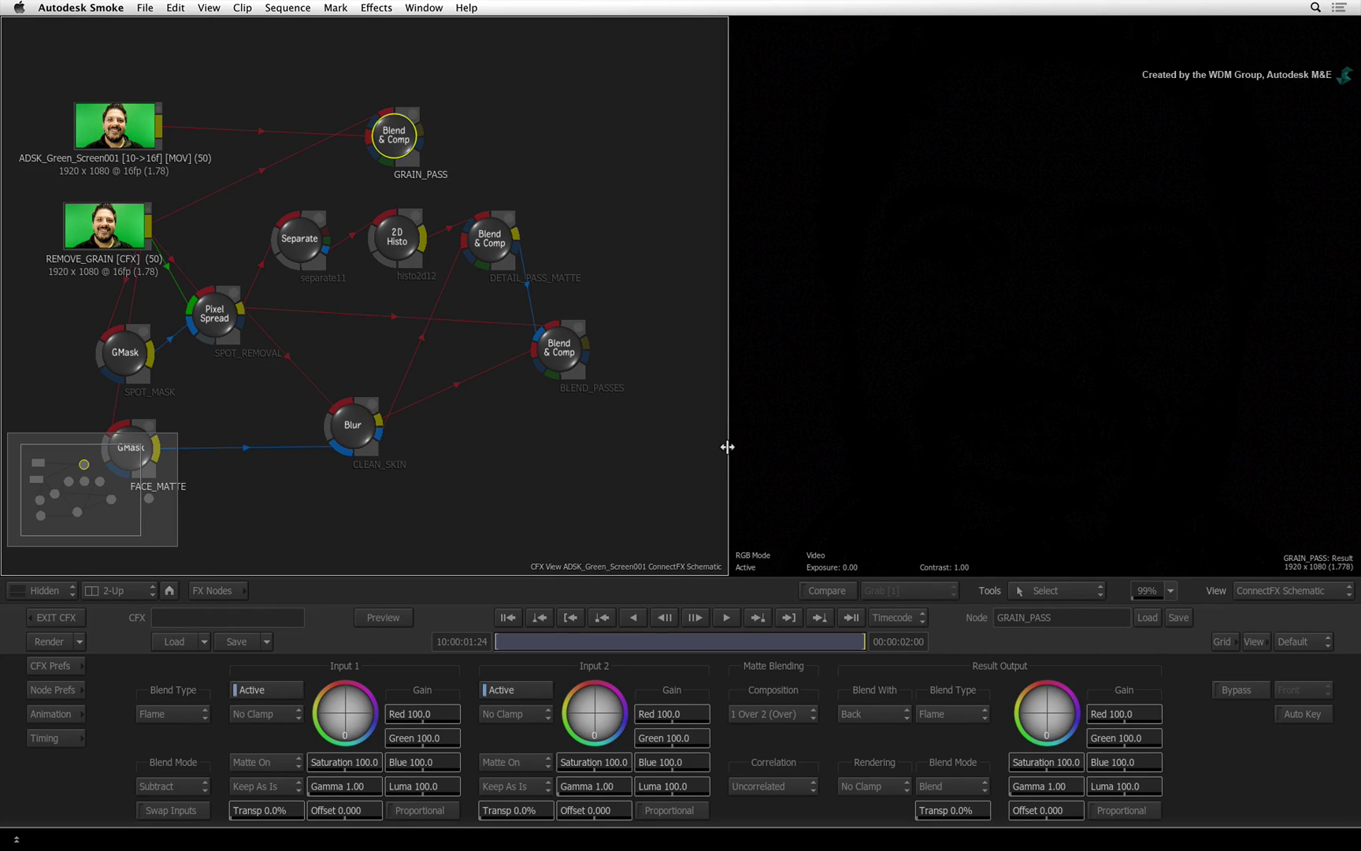
drag(727, 446, 631, 450)
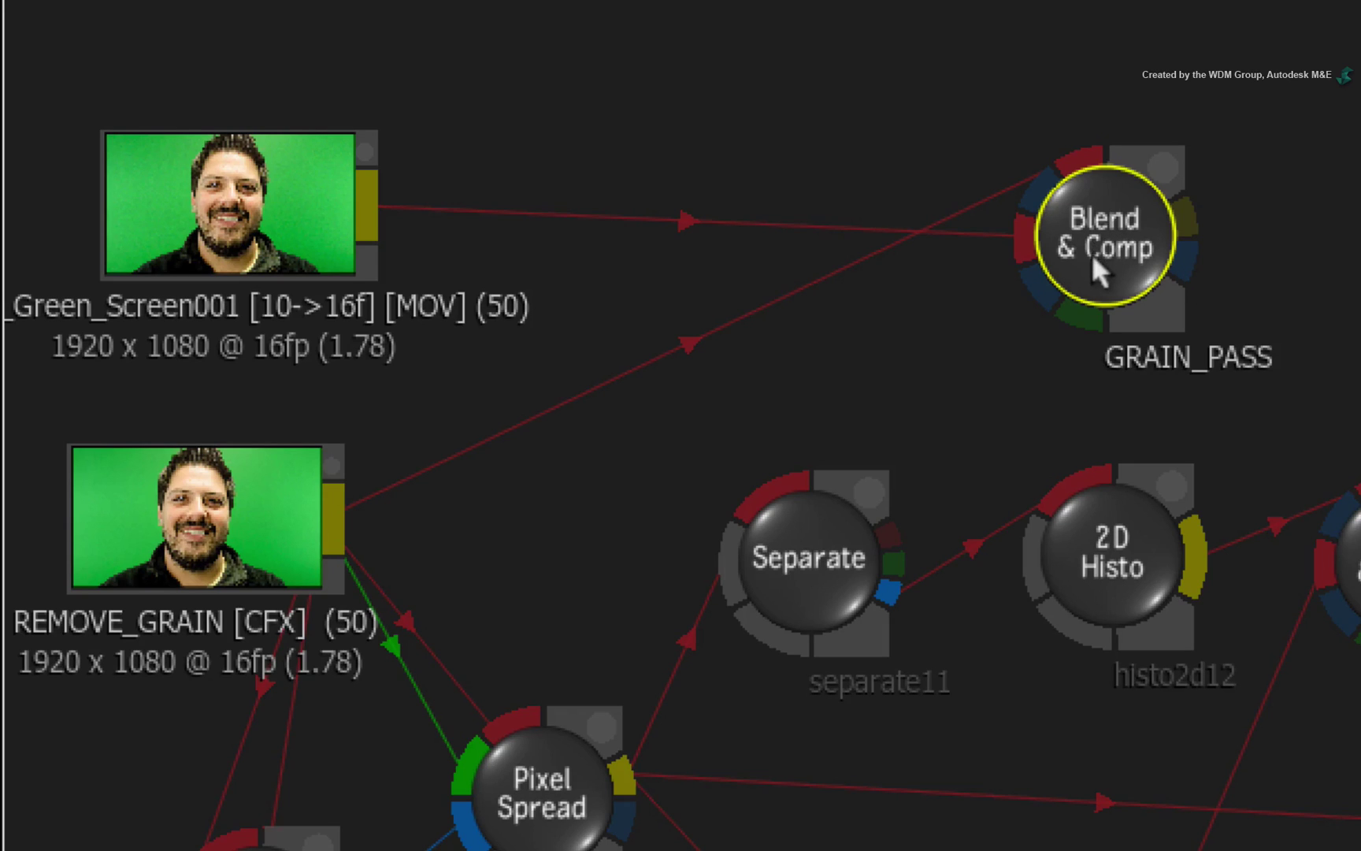
drag(1091, 256, 1090, 251)
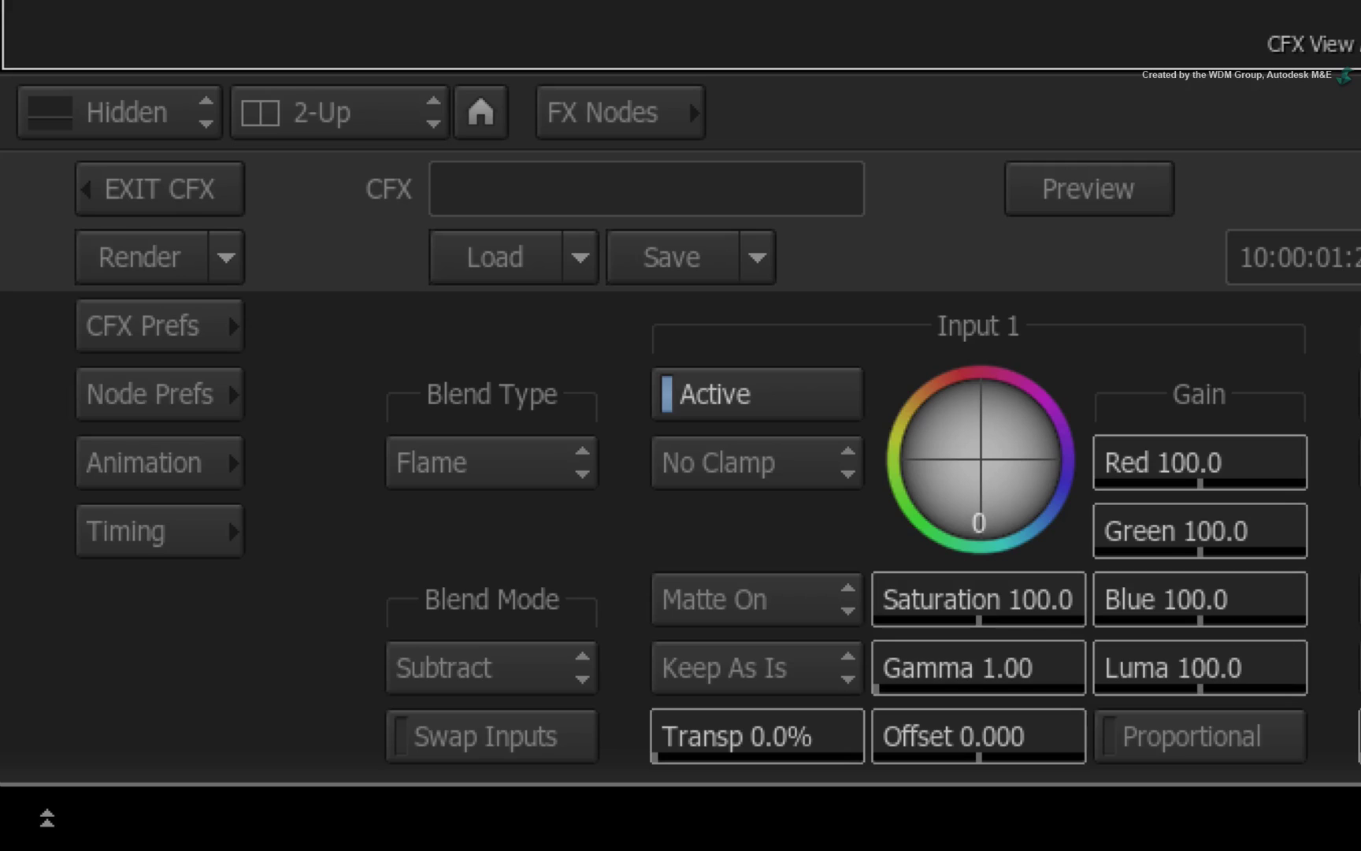
- Add a 2D Histo node (histo2d16) fed by GRAIN_PASS's output
click(596, 102)
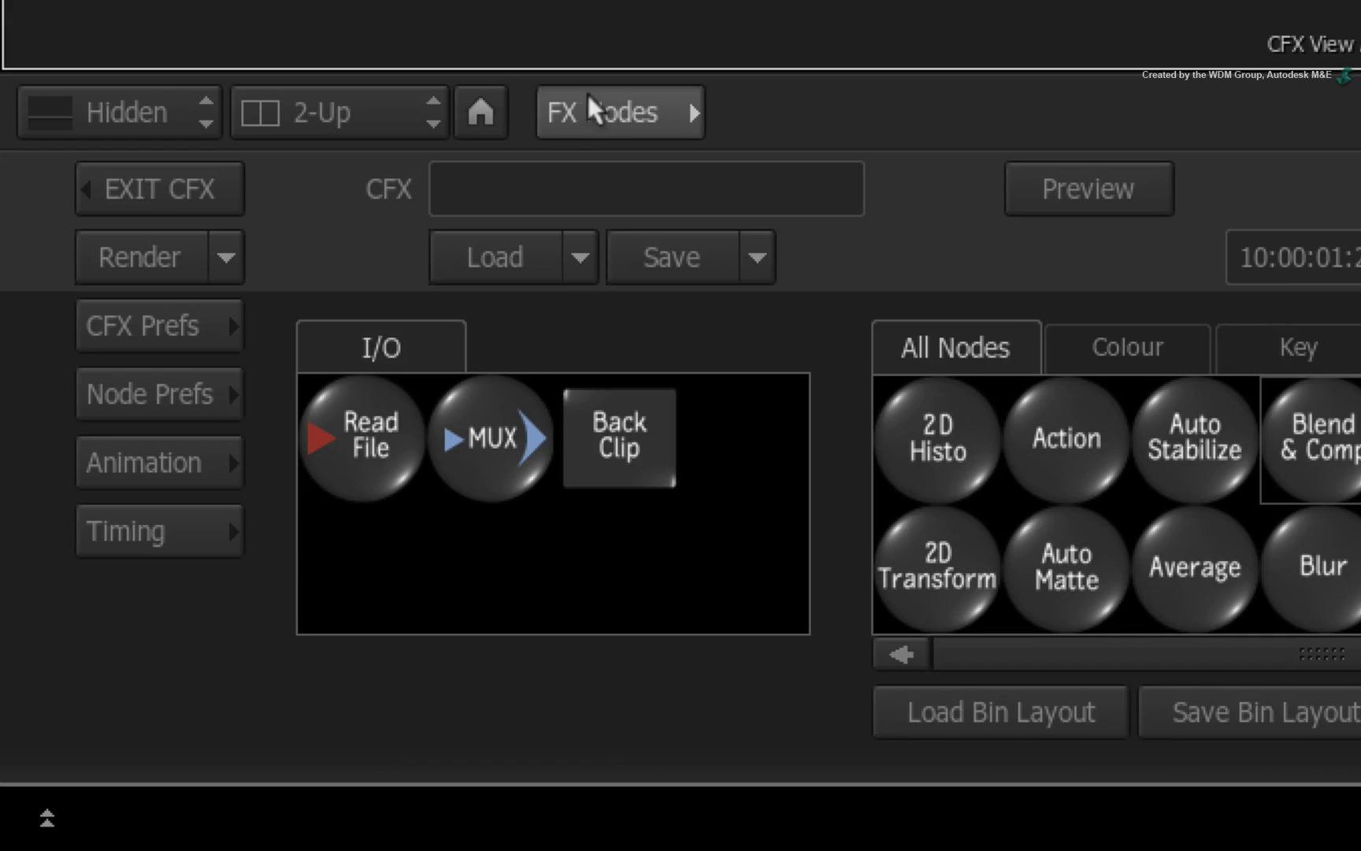
click(911, 416)
click(794, 156)
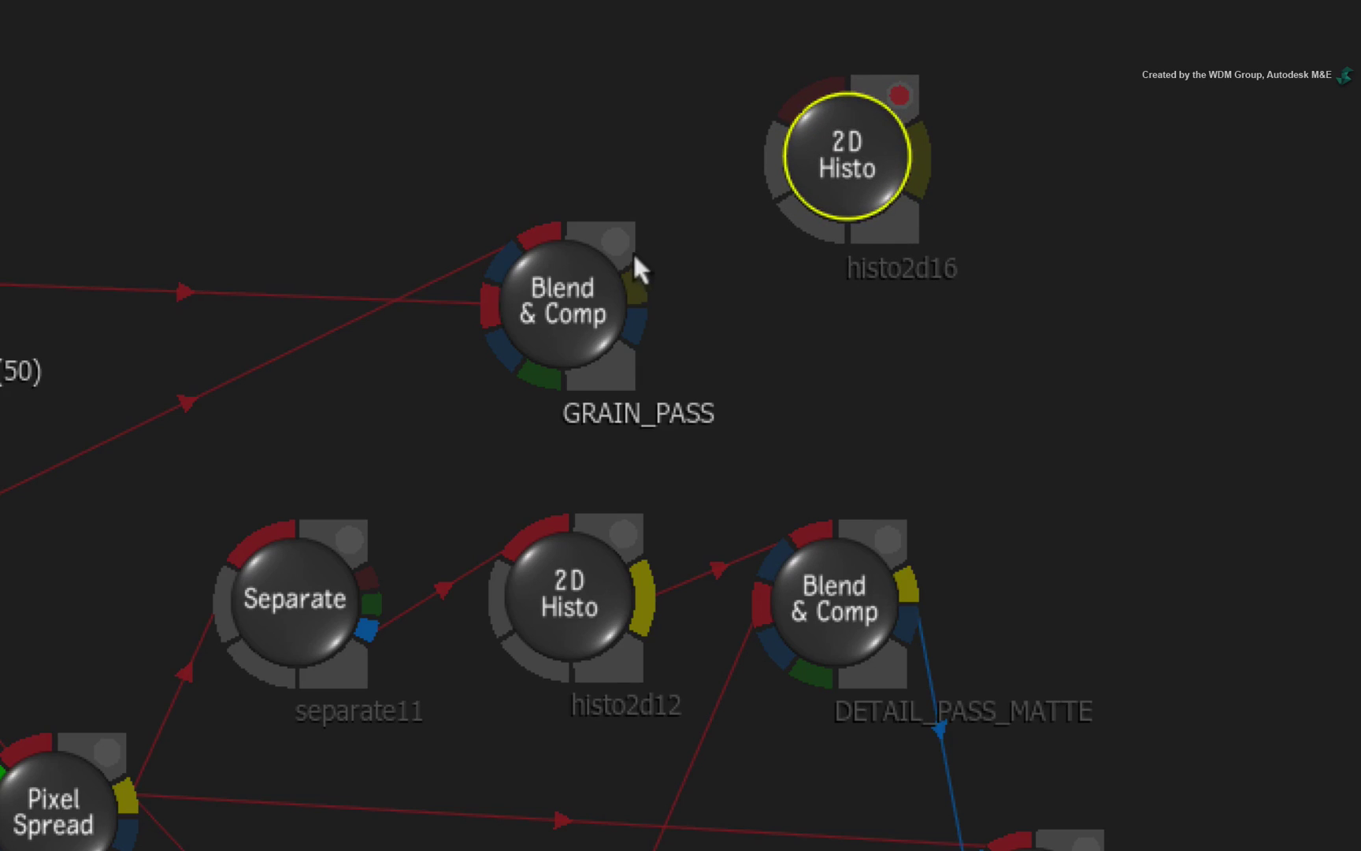
drag(633, 251, 831, 119)
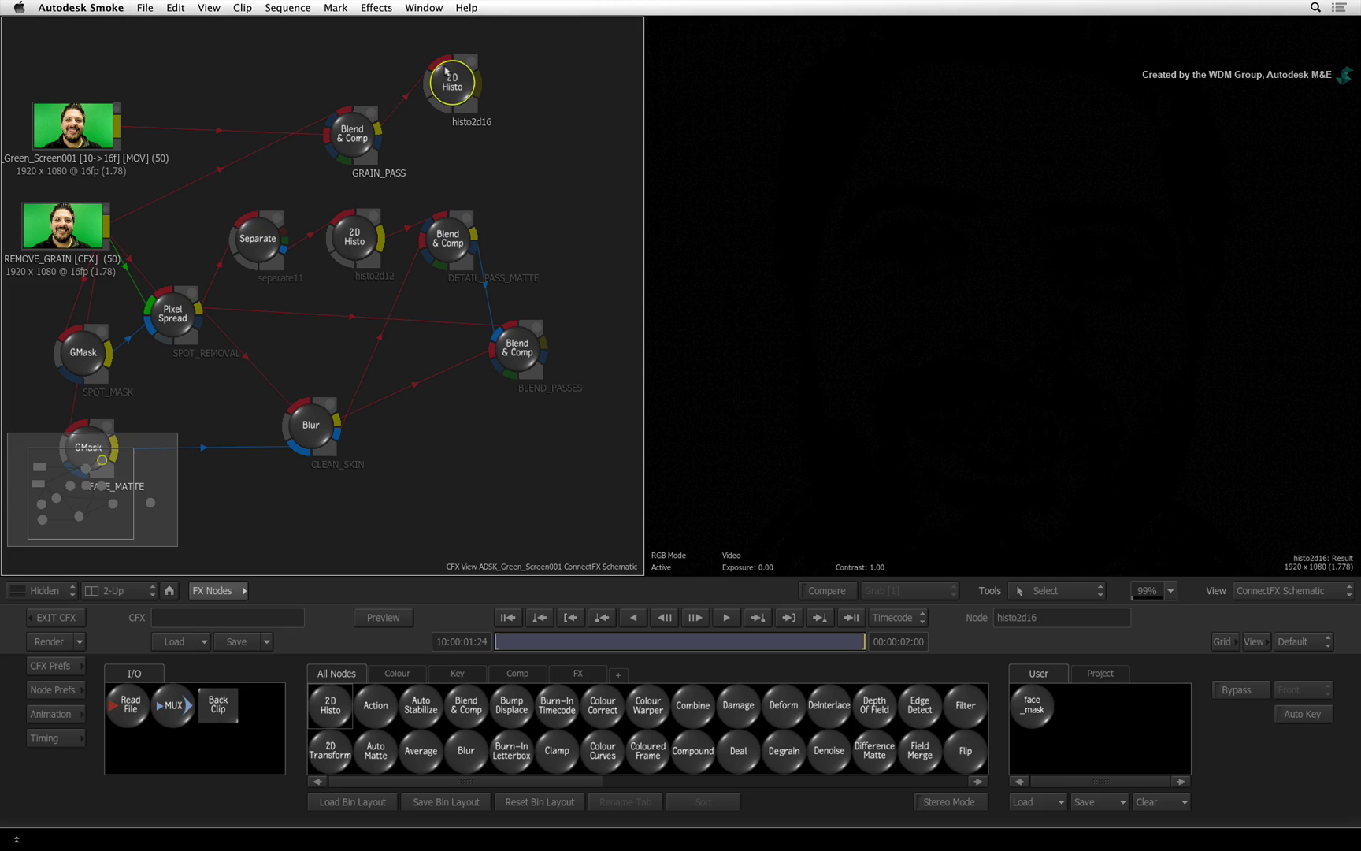
drag(446, 69, 441, 63)
- Lower the 2D Histo's Max In to 0.009 to boost the grain contrast
double_click(441, 64)
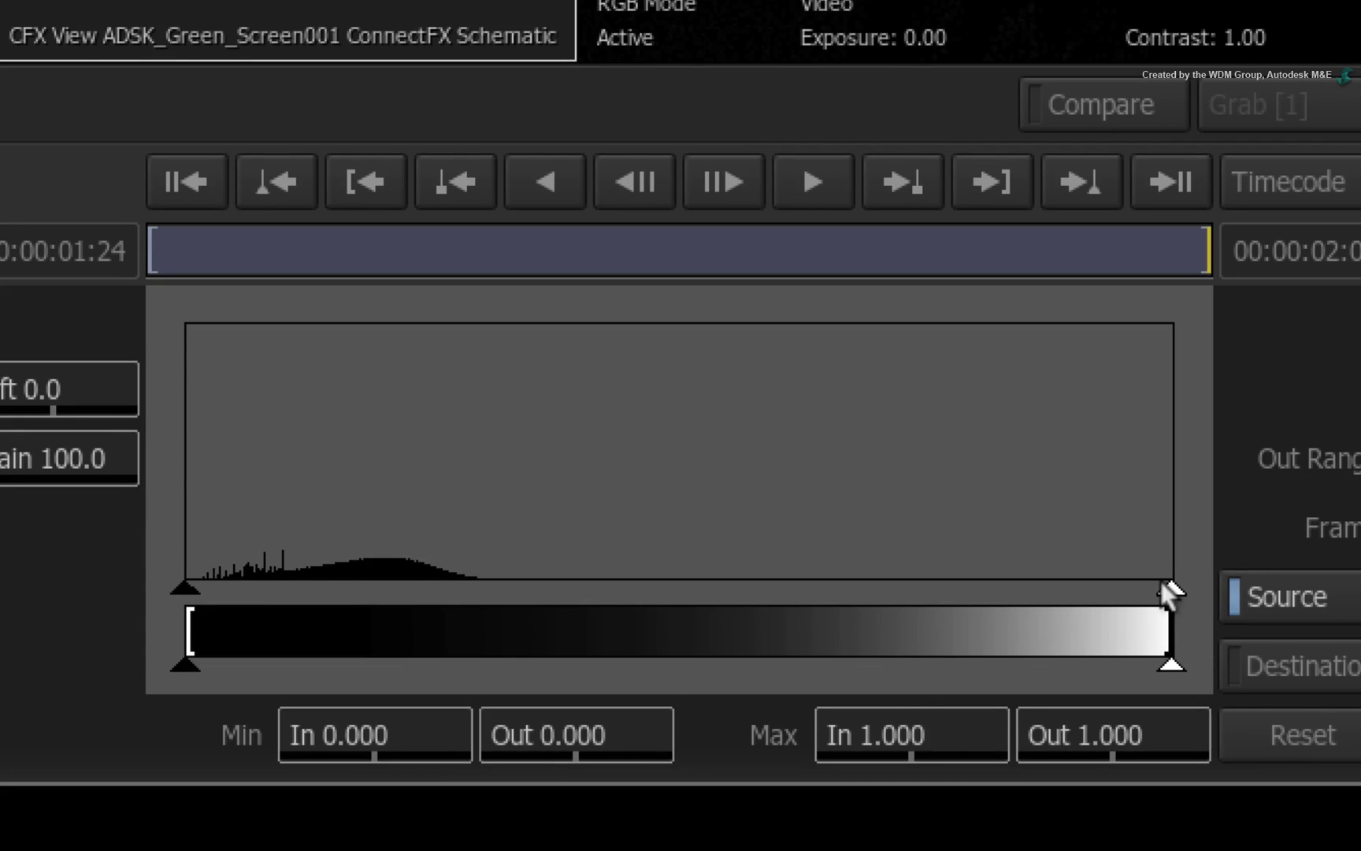
drag(1163, 584, 460, 516)
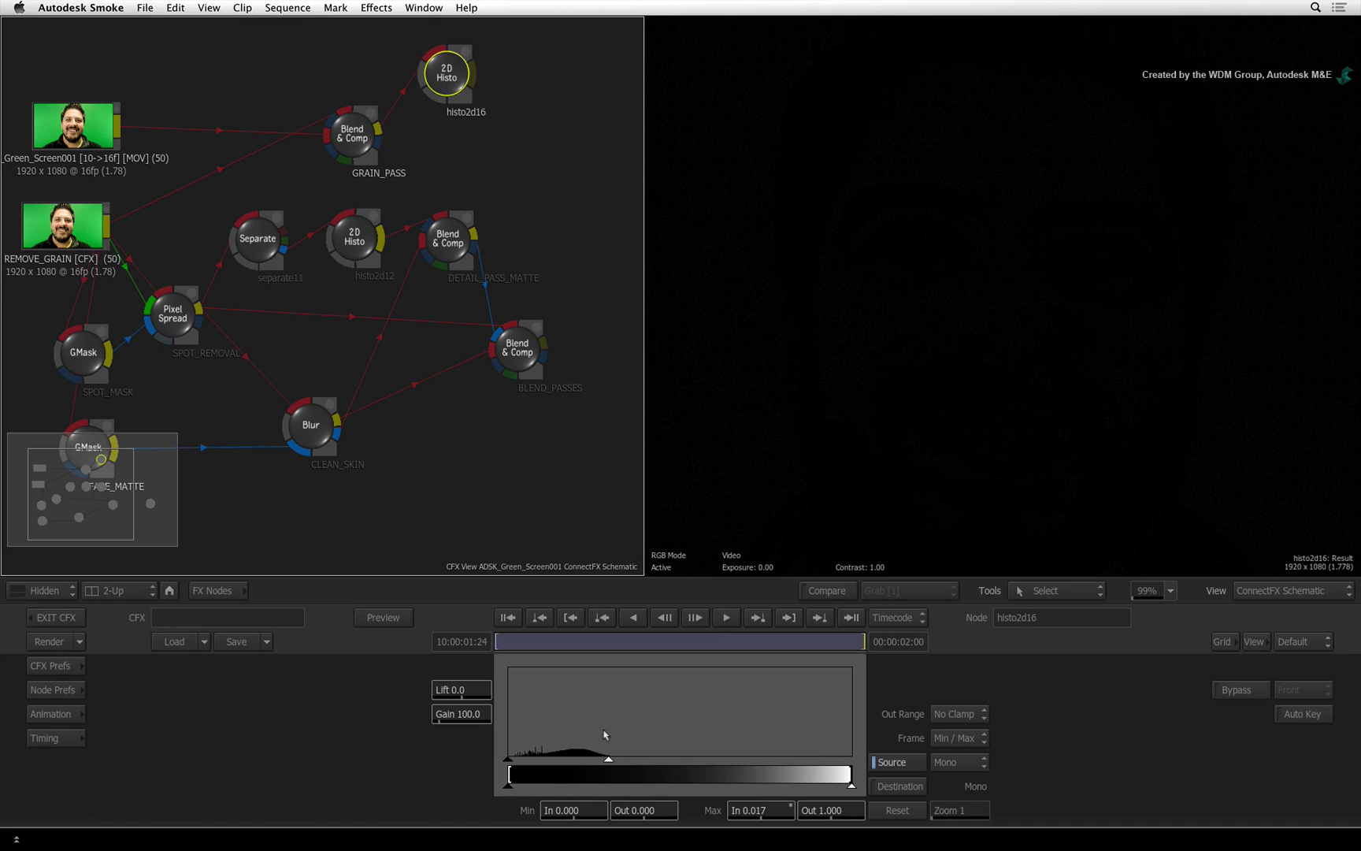
drag(605, 735, 591, 726)
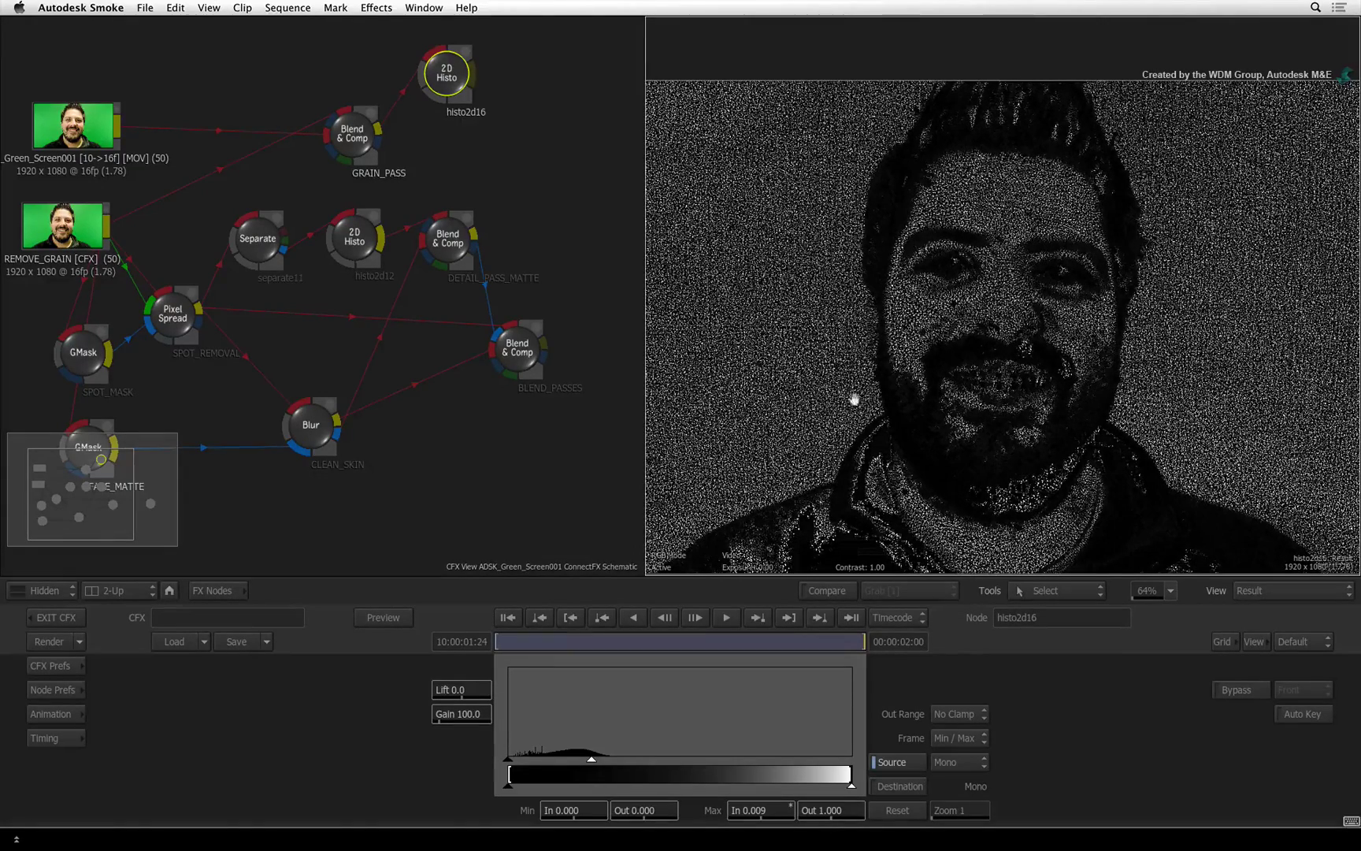
- Delete the 2D Histo node and add another Blend & Comp node to the schematic
drag(854, 394, 866, 365)
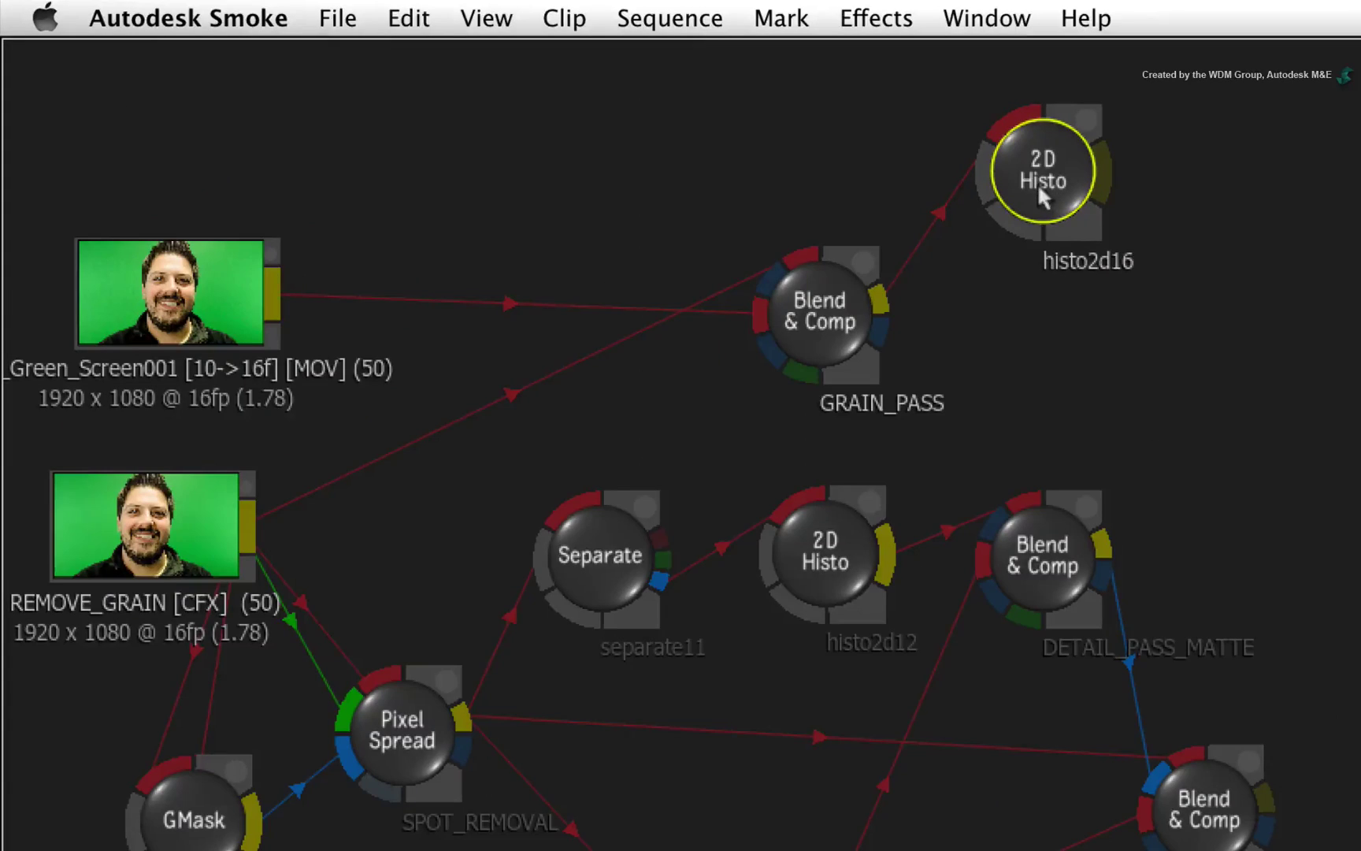
key(Delete)
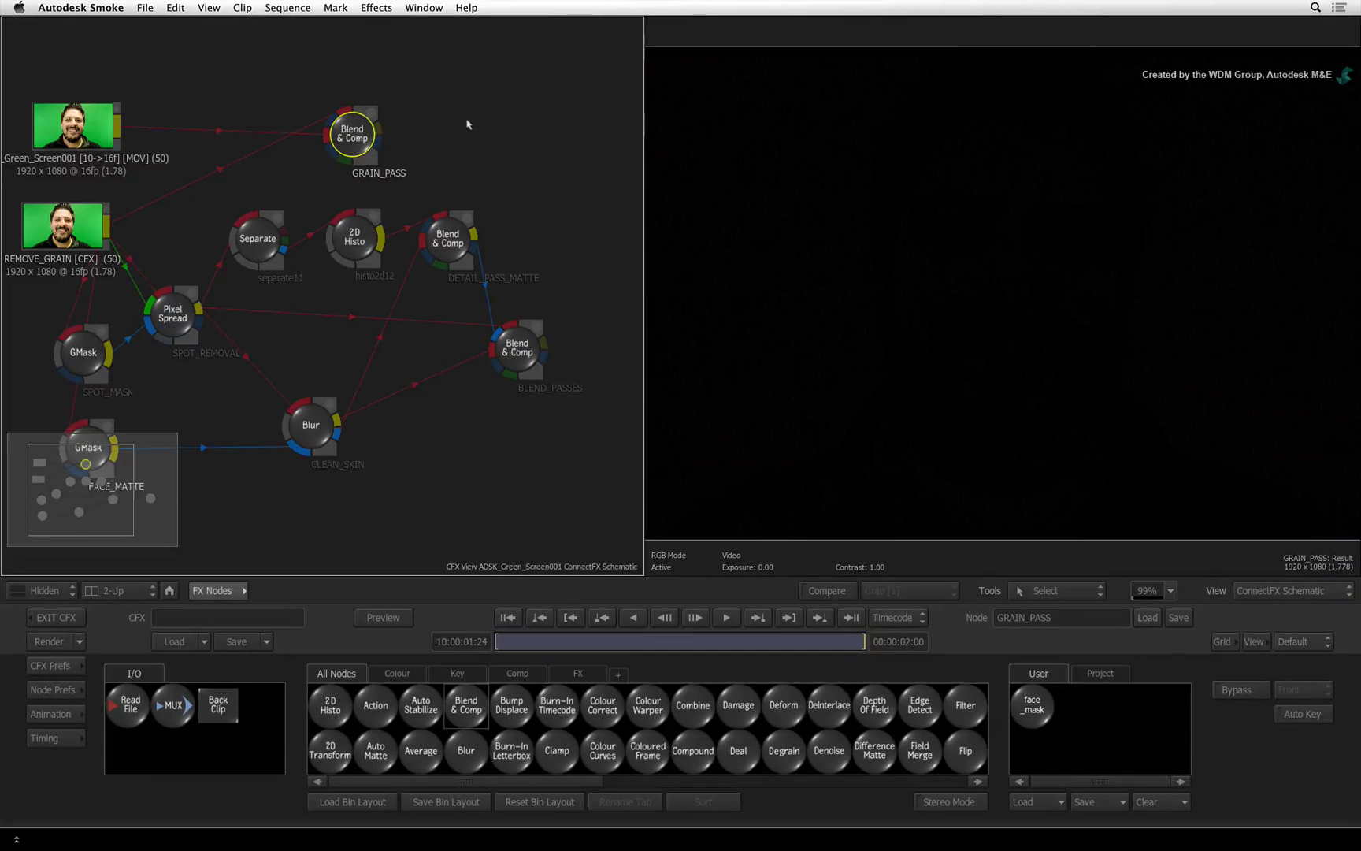
drag(463, 701, 583, 249)
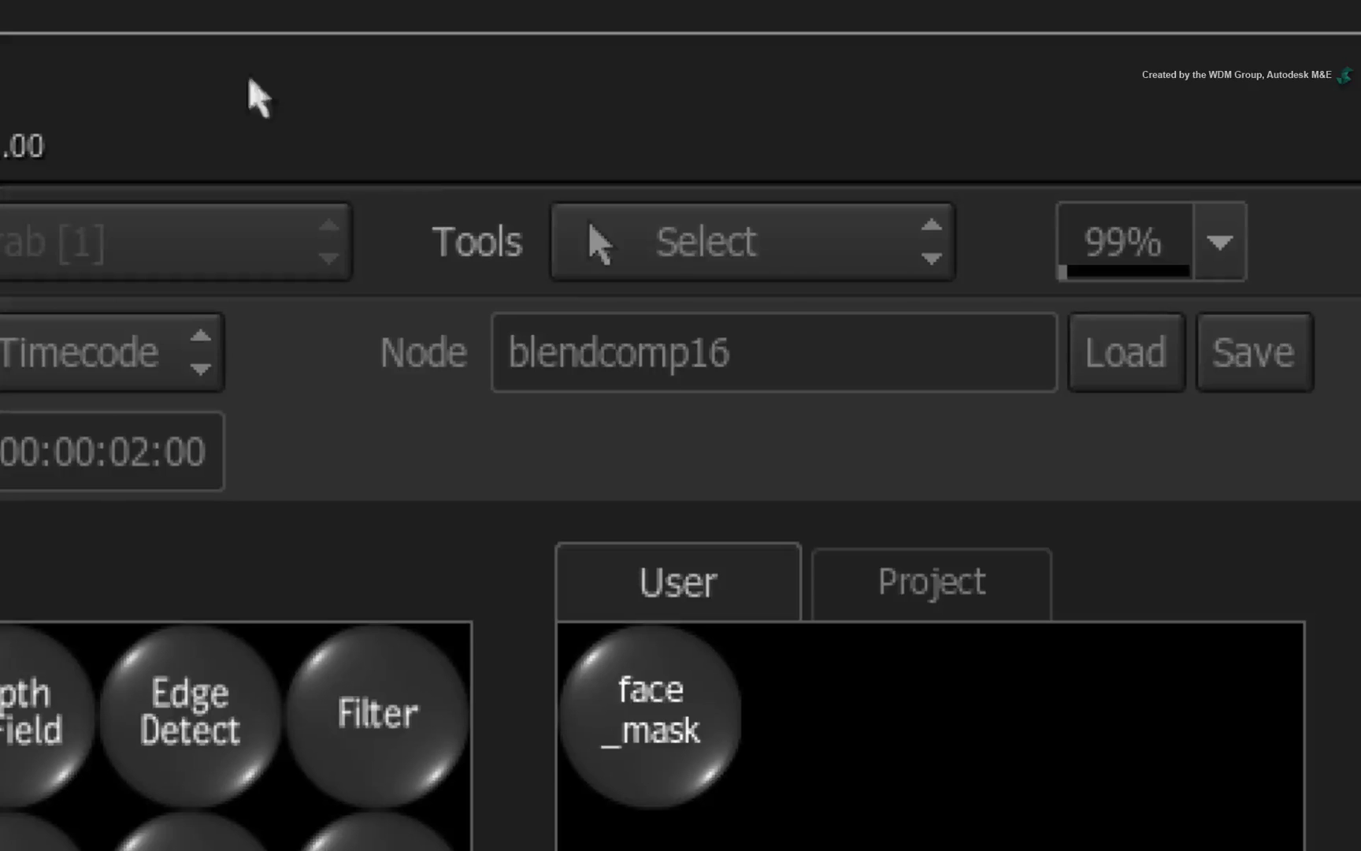
- Name the new node RETURN_GRAIN and feed it from GRAIN_PASS and BLEND_PASSES
double_click(720, 351)
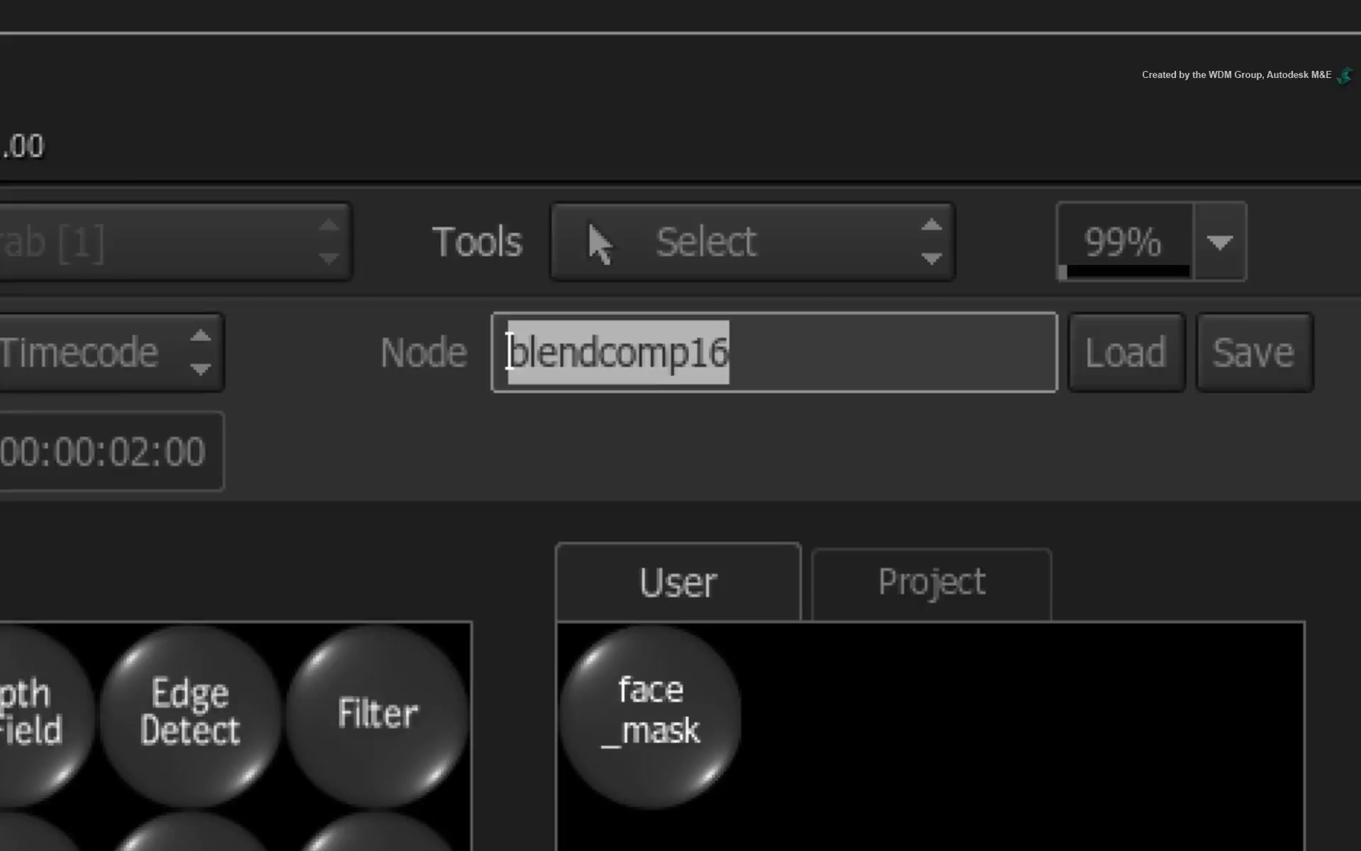
text(RETURN GRAIN)
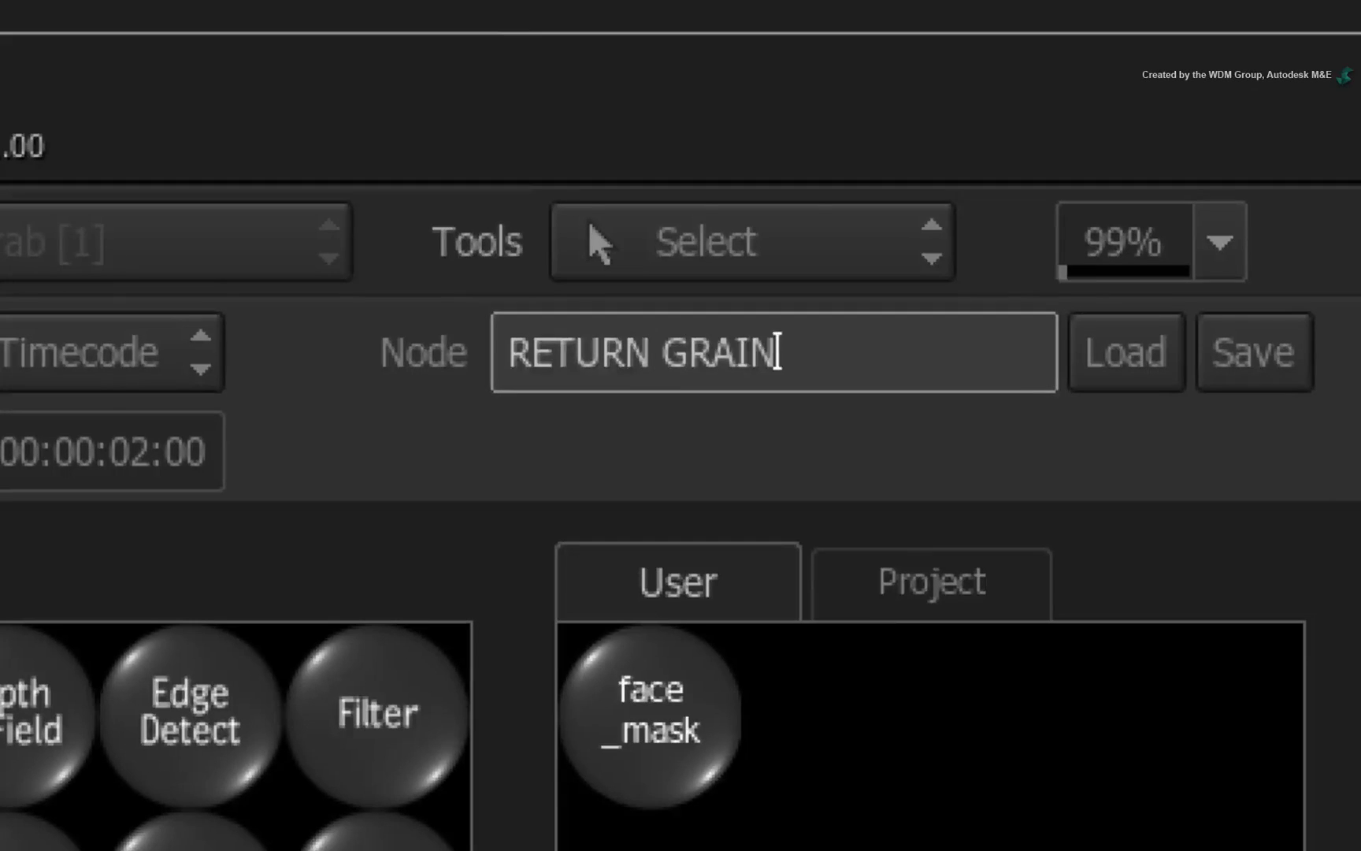
key(Return)
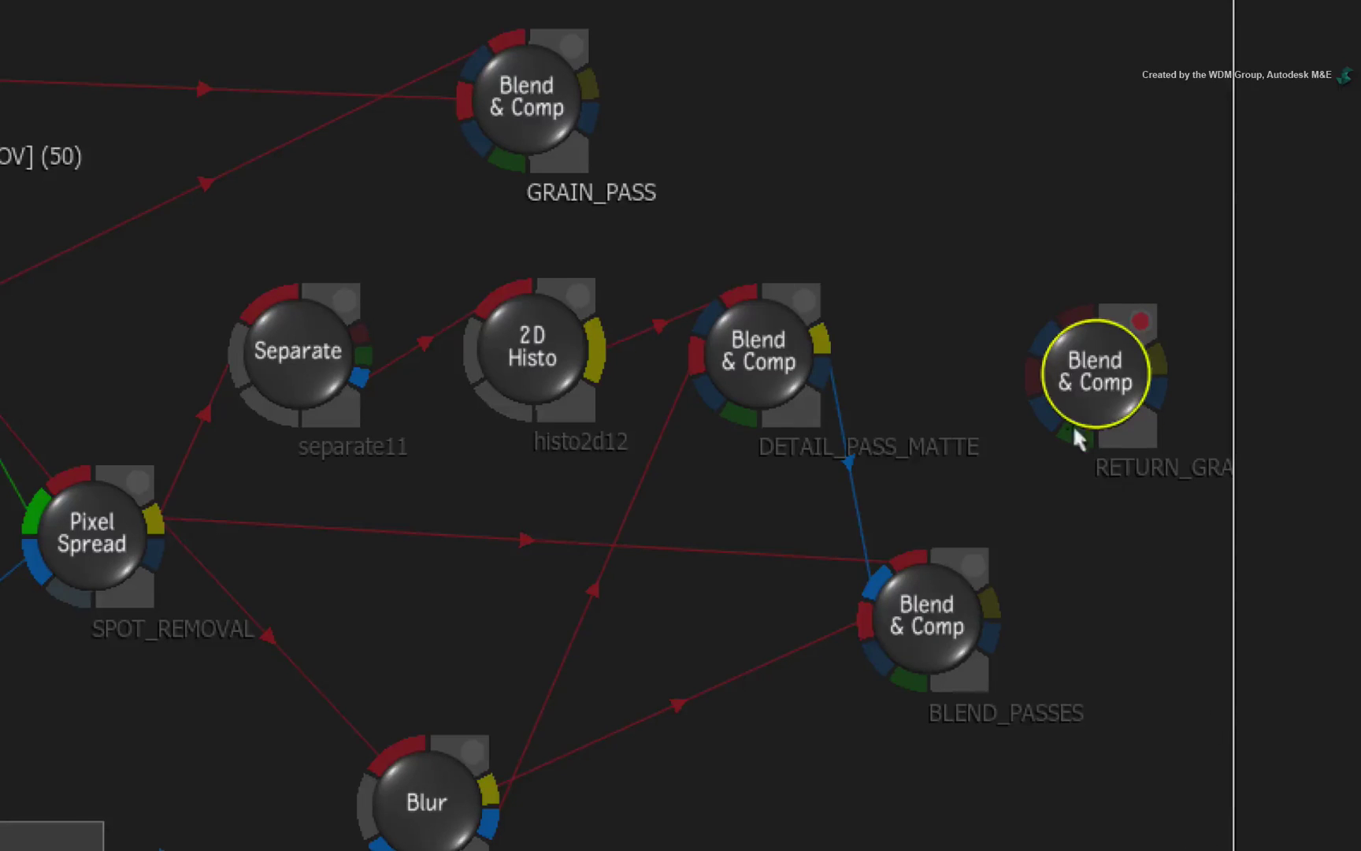
drag(587, 79, 1070, 358)
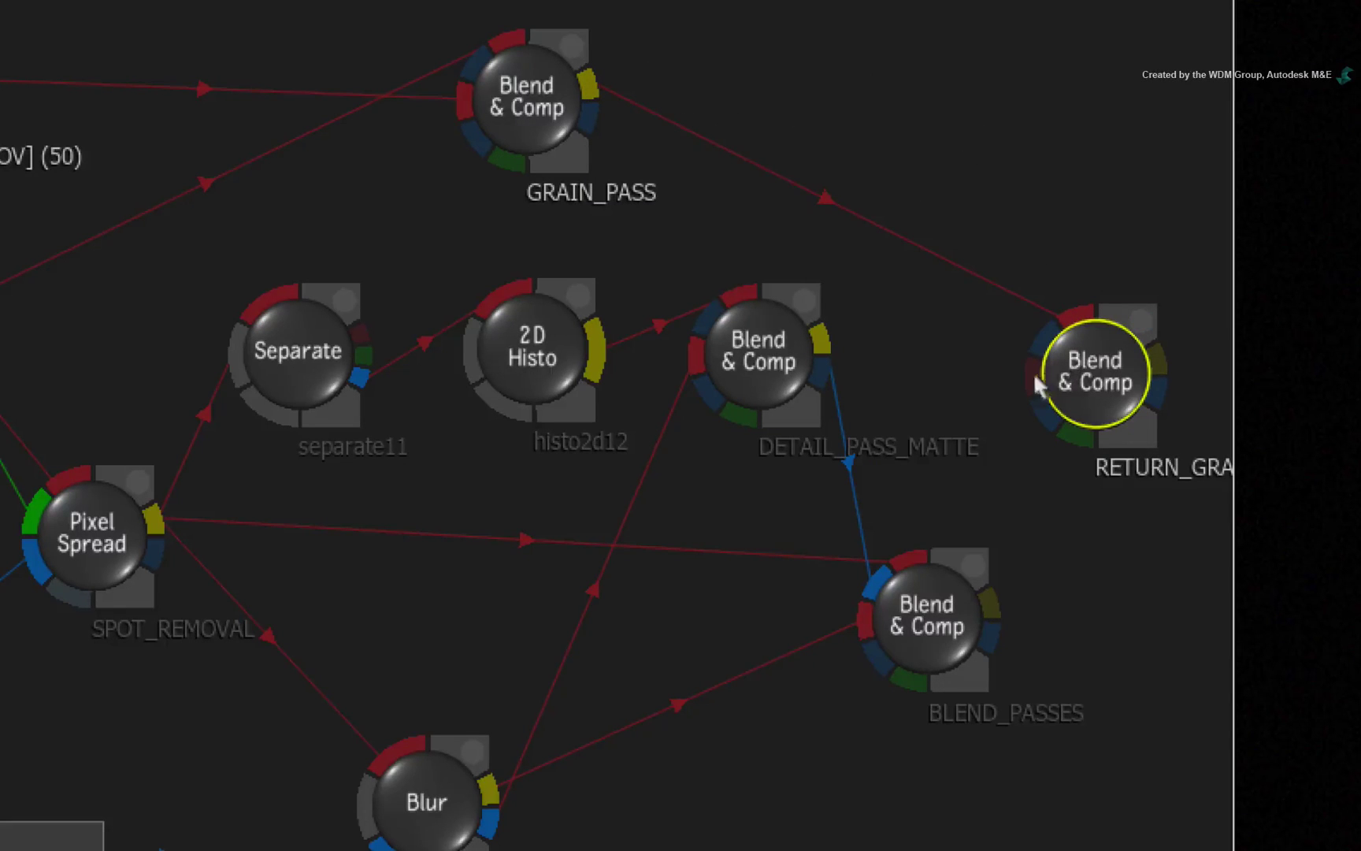
drag(985, 597, 1091, 414)
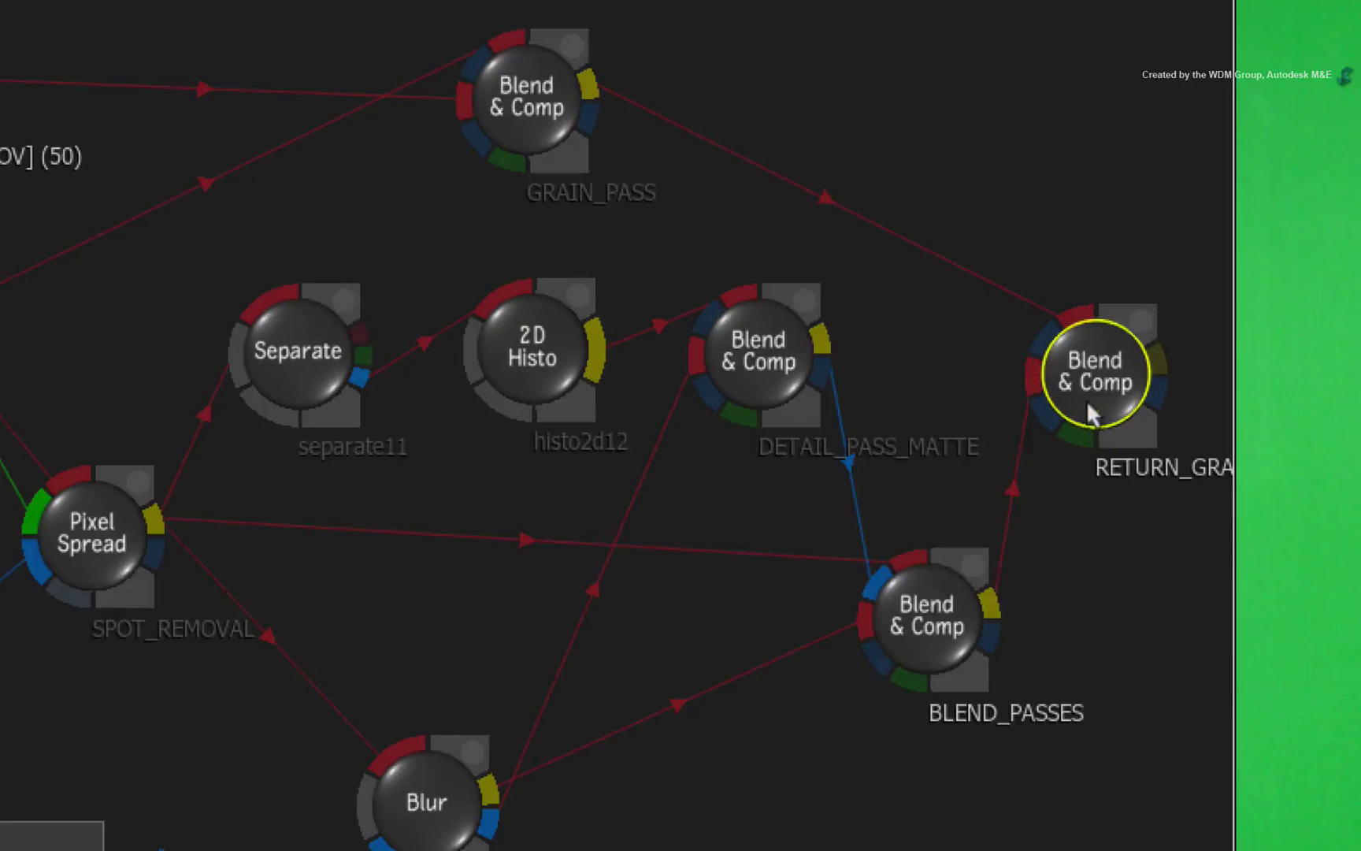
- Load RETURN_GRAIN's blend settings, zoom in on the eye and cheek, then return to the node tree
double_click(1083, 394)
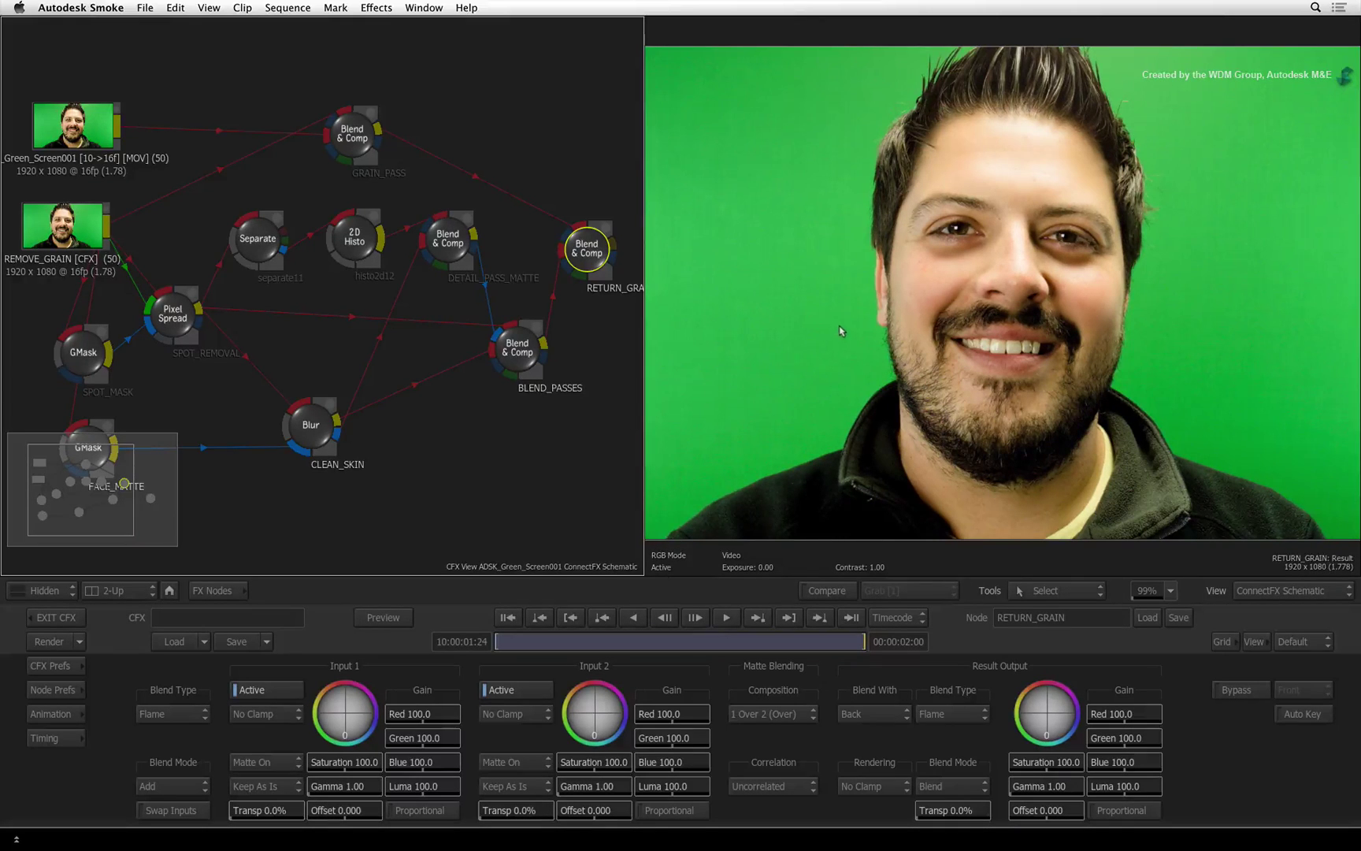
scroll(853, 307, up, 10)
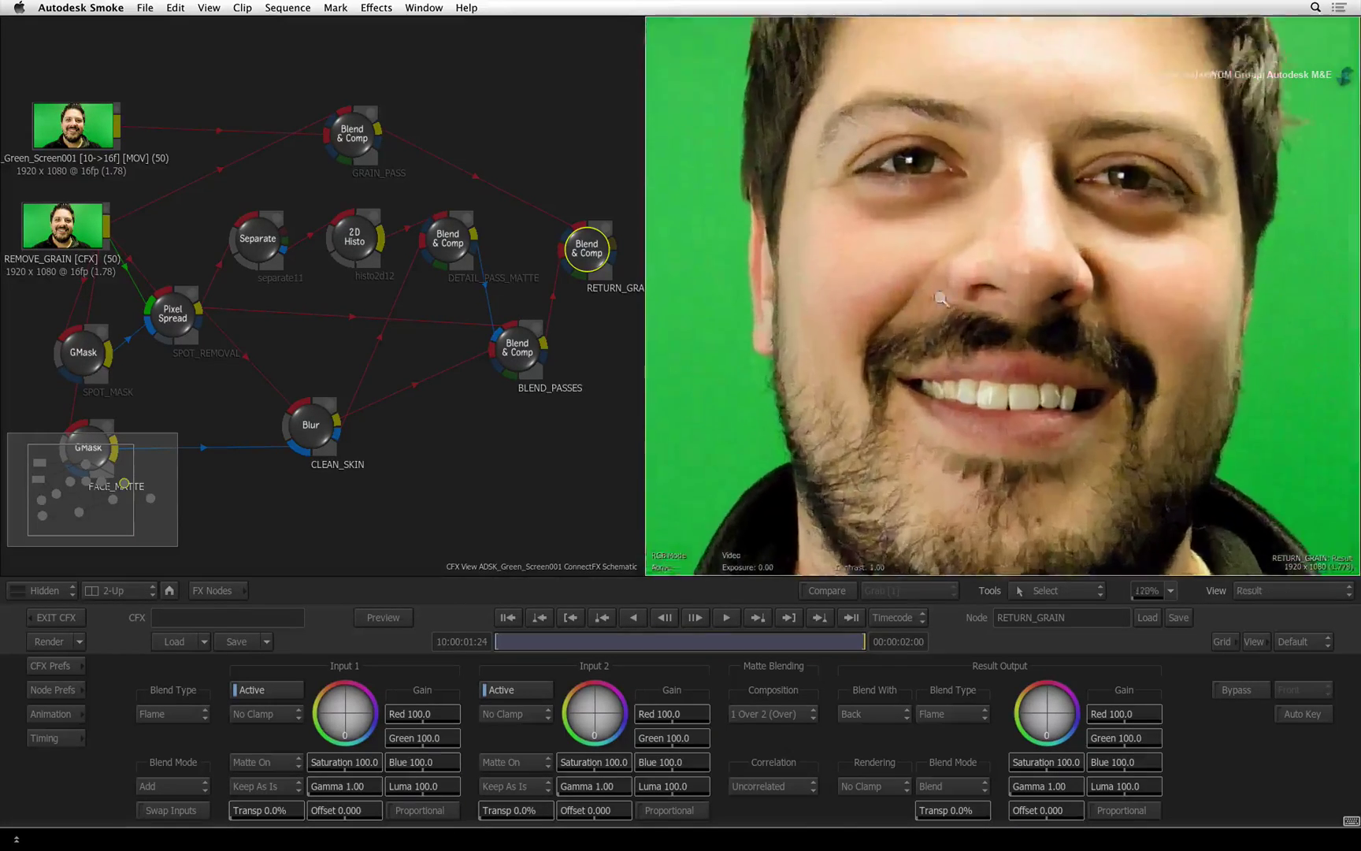
drag(936, 254, 1247, 355)
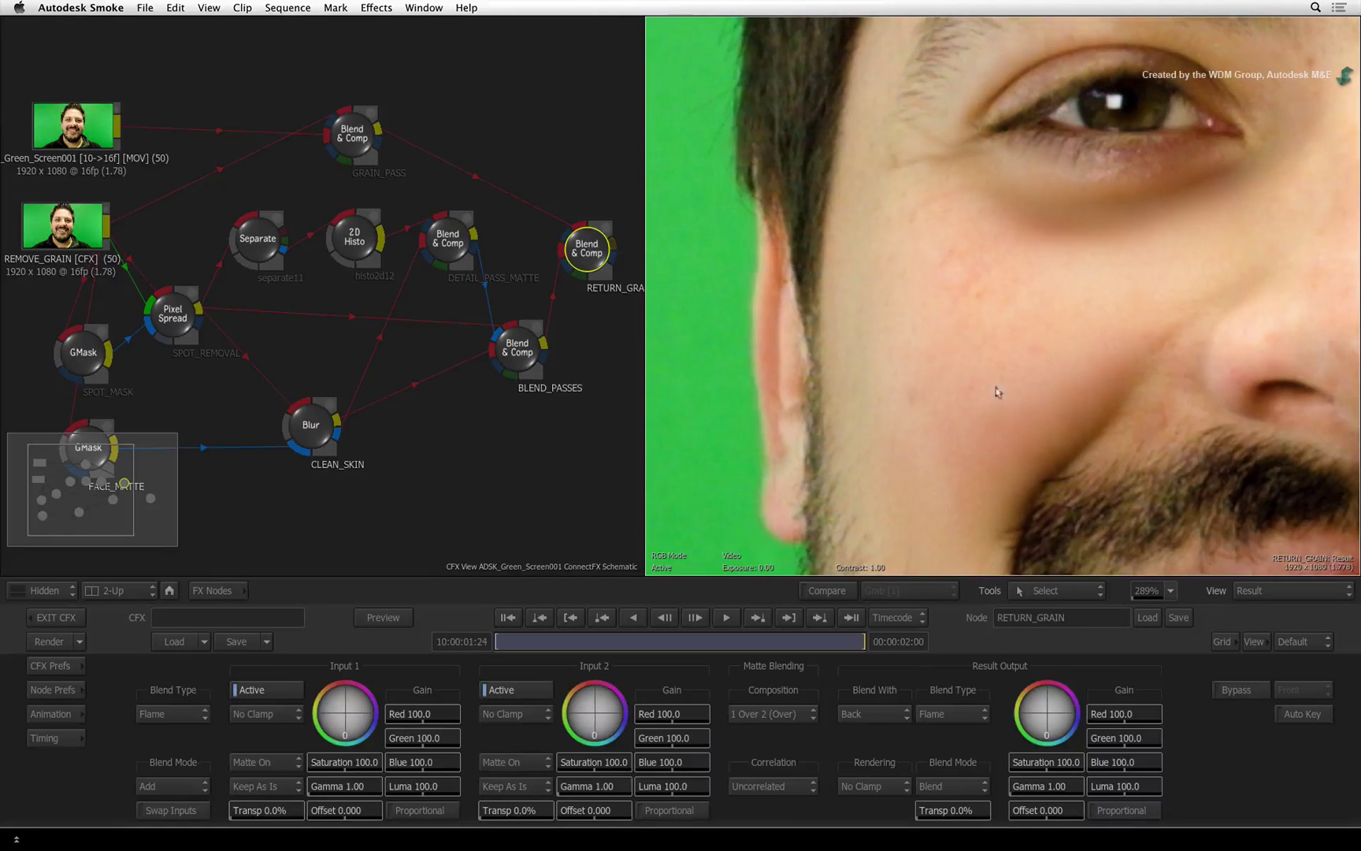
key(Home)
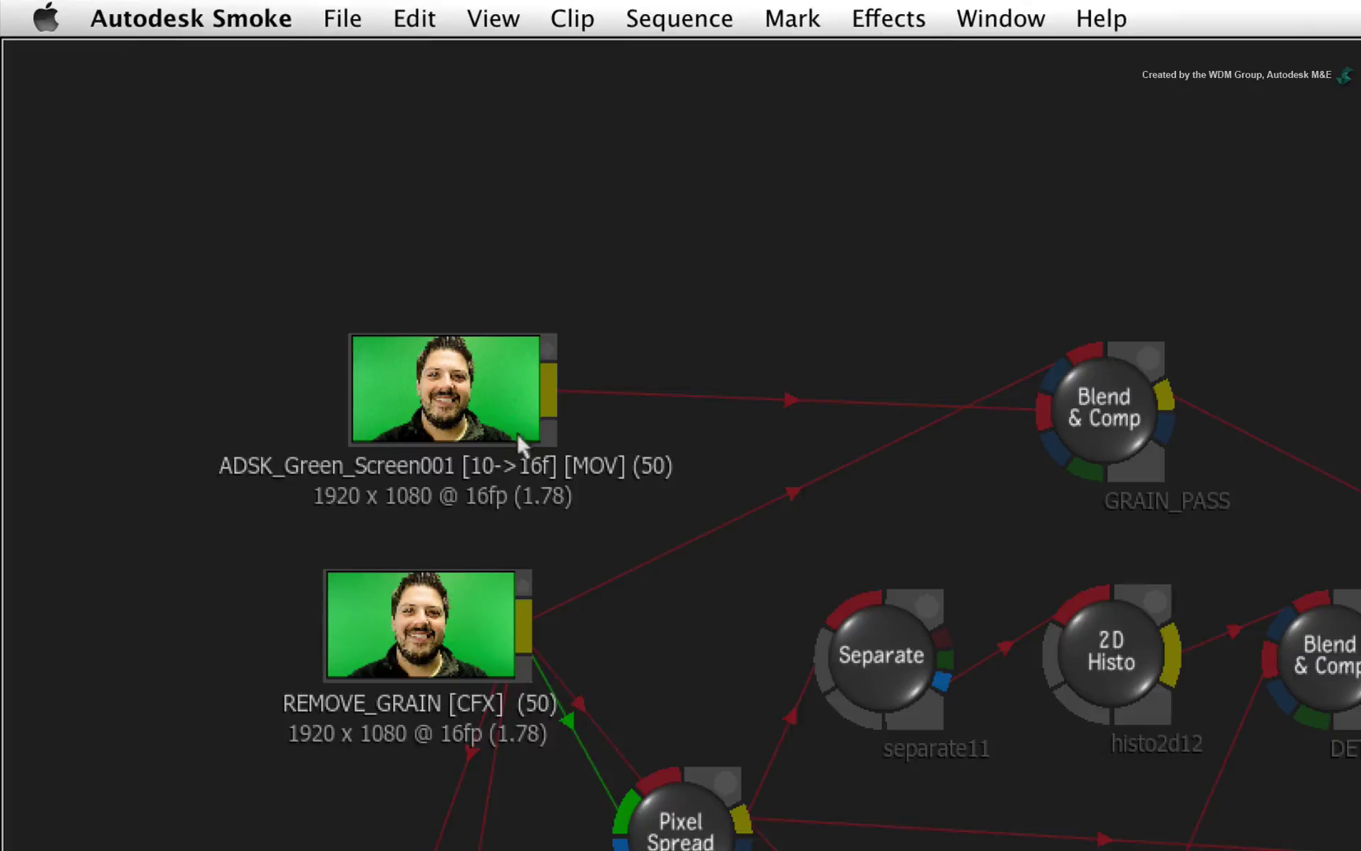
- Assign ADSK_Green_Screen001 as context view 1 and RETURN_GRAIN as context view 2
key(minus)
click(208, 163)
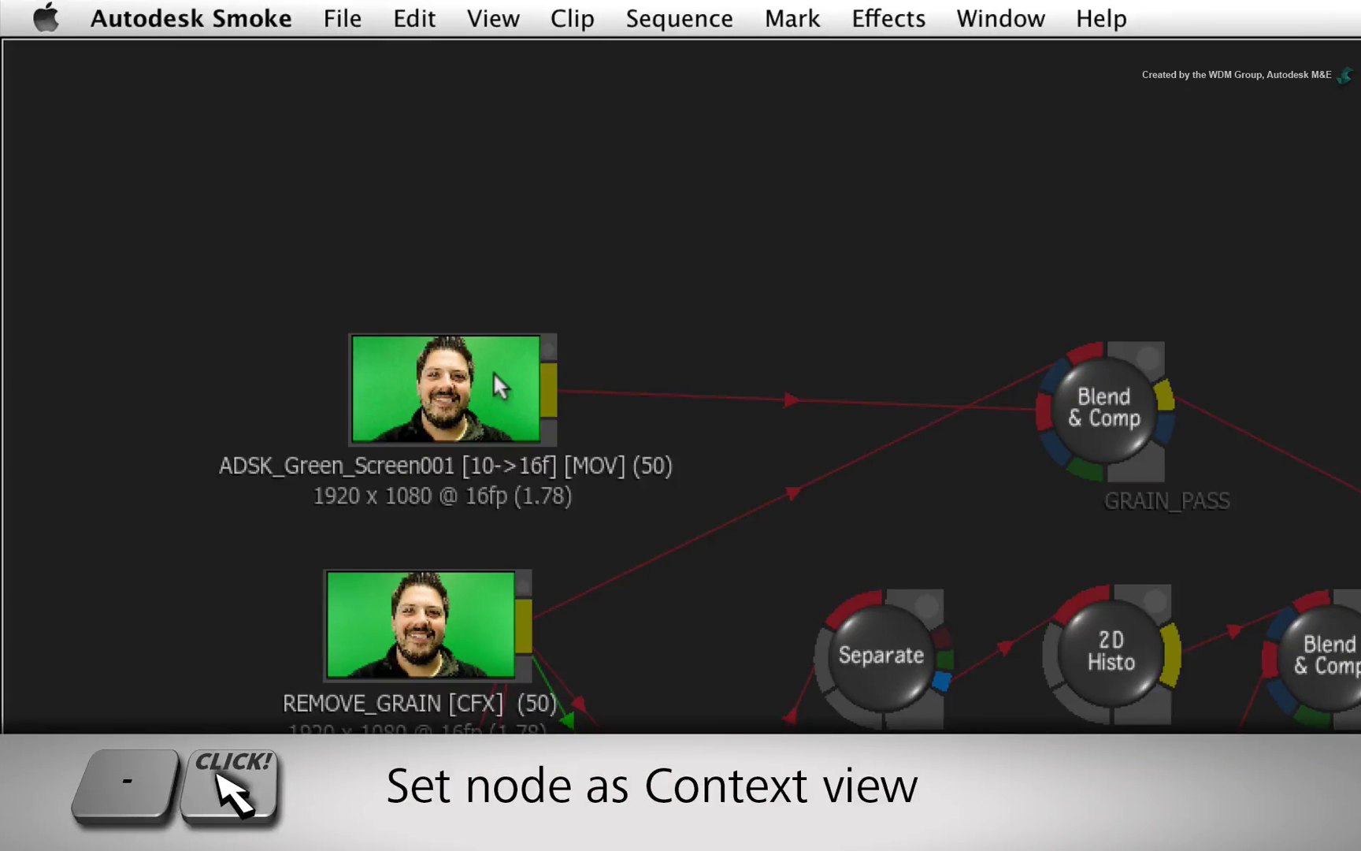
click(494, 371)
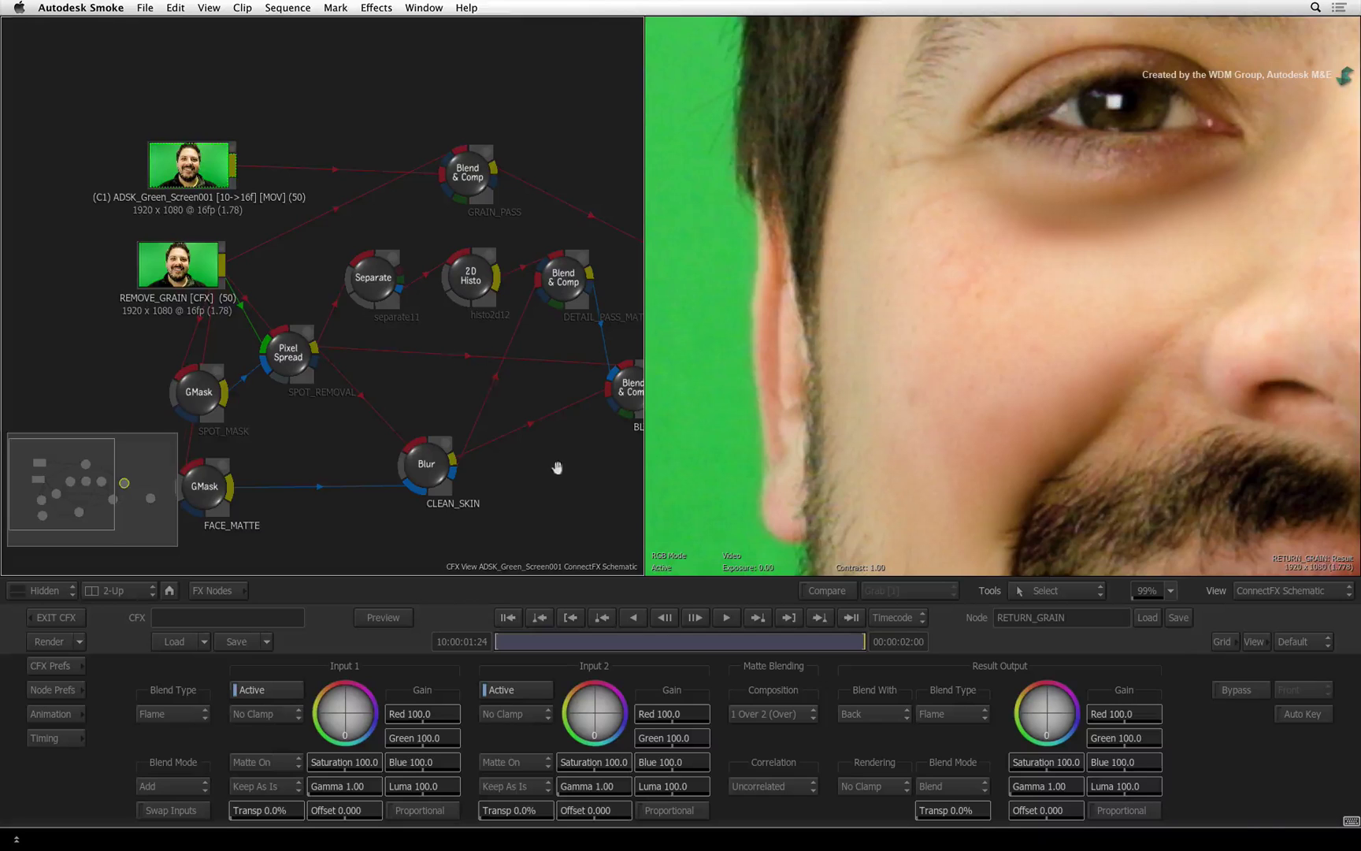
drag(557, 464, 284, 432)
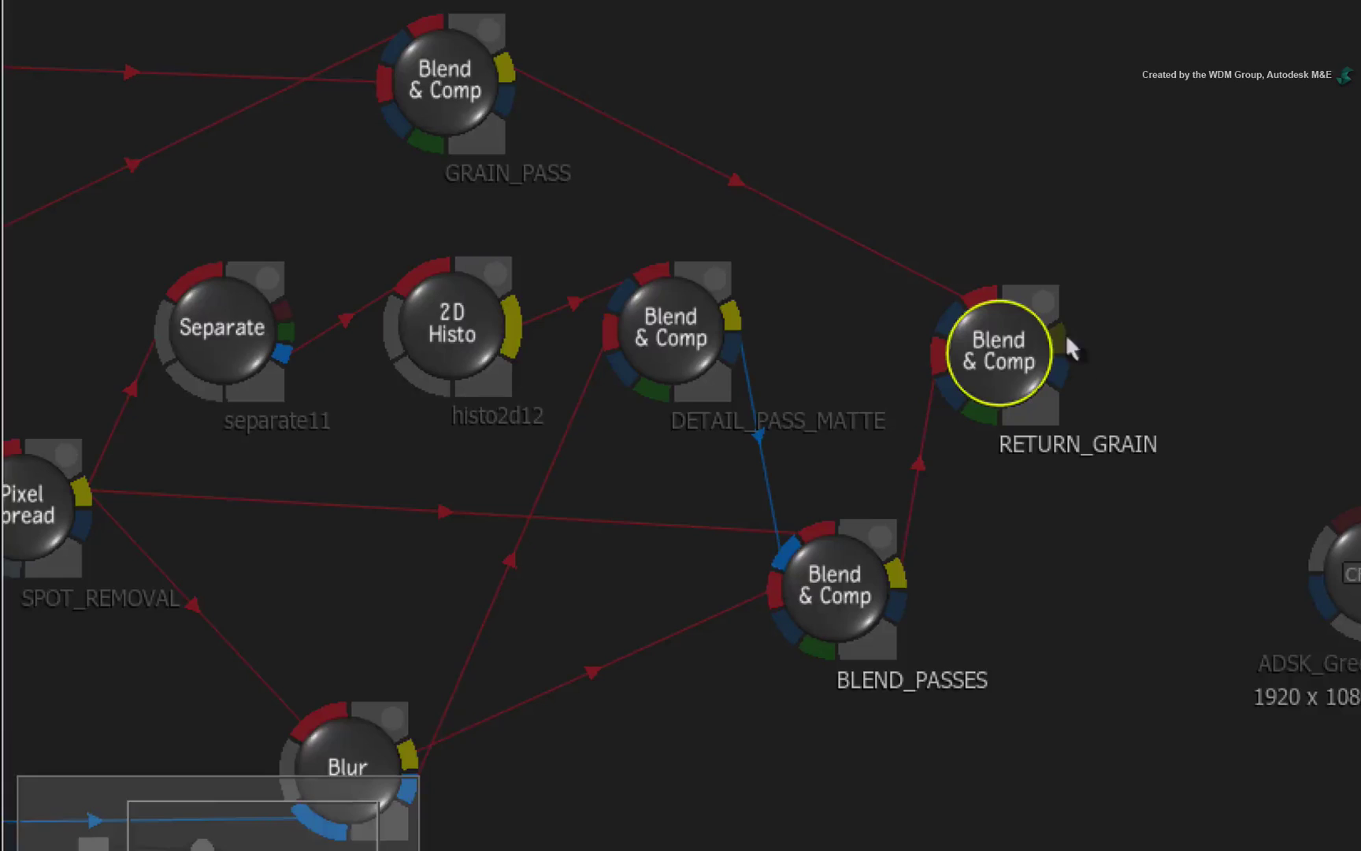
click(414, 256)
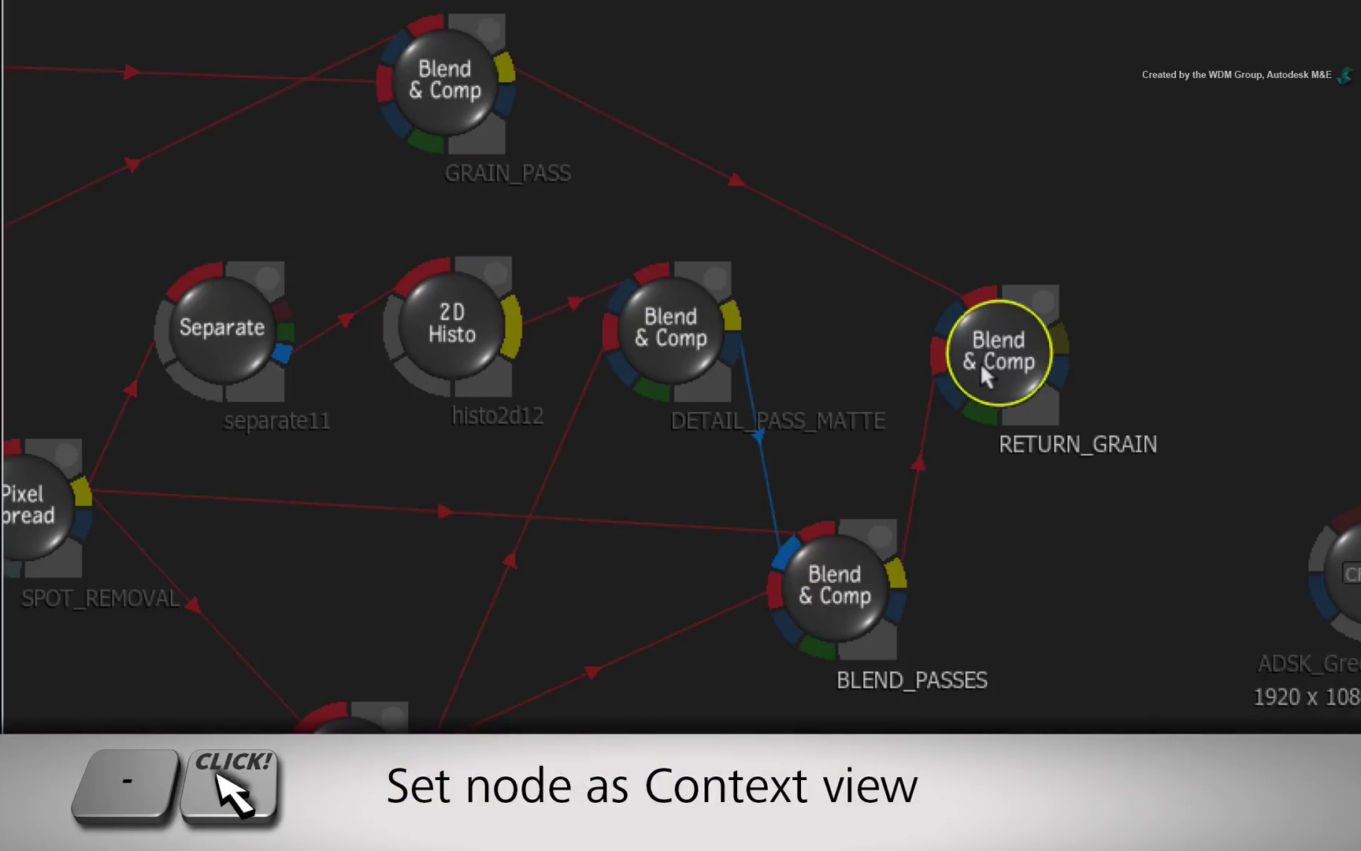
key(minus)
click(978, 361)
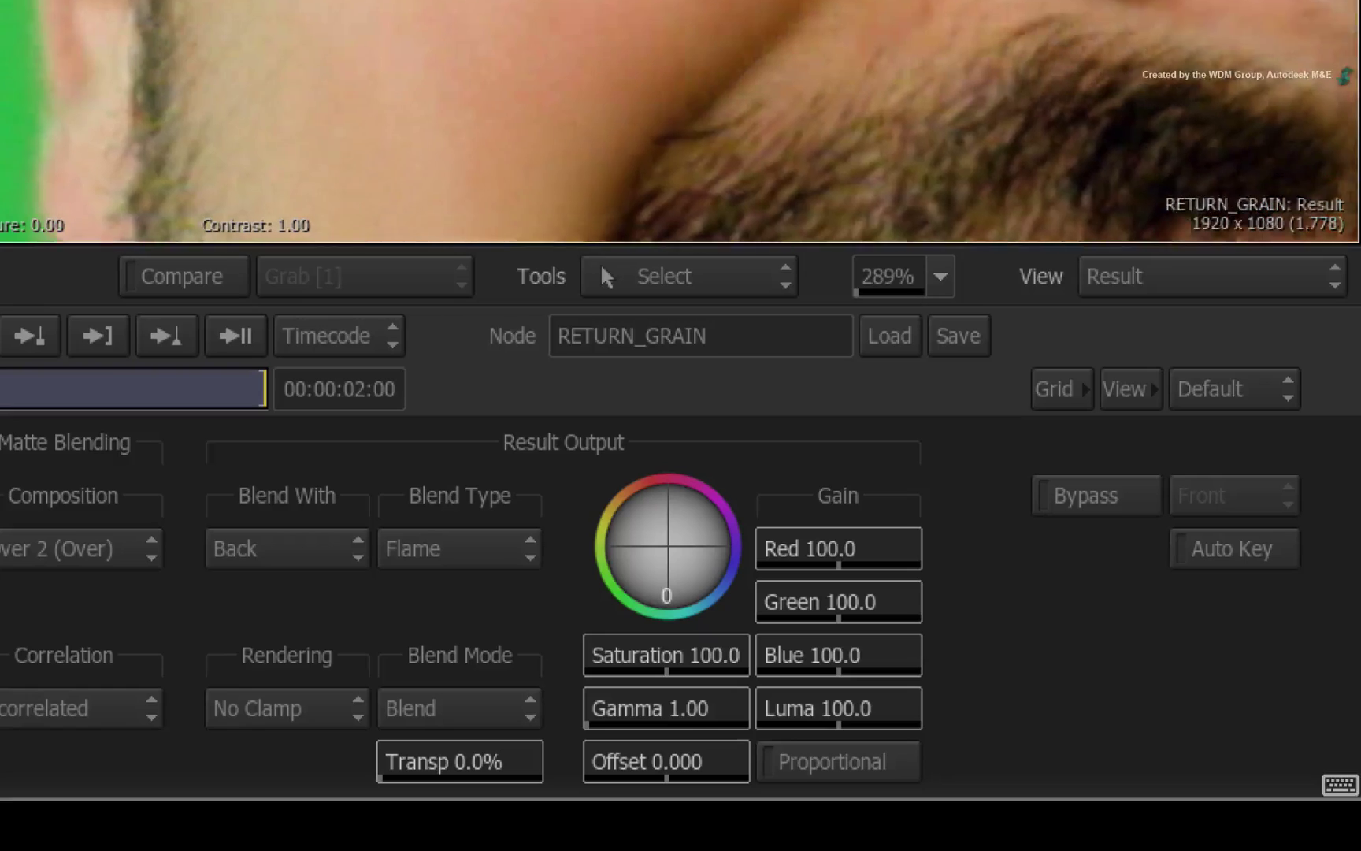
- Magnify the viewer to 800% and pan to the eye
click(940, 276)
click(961, 697)
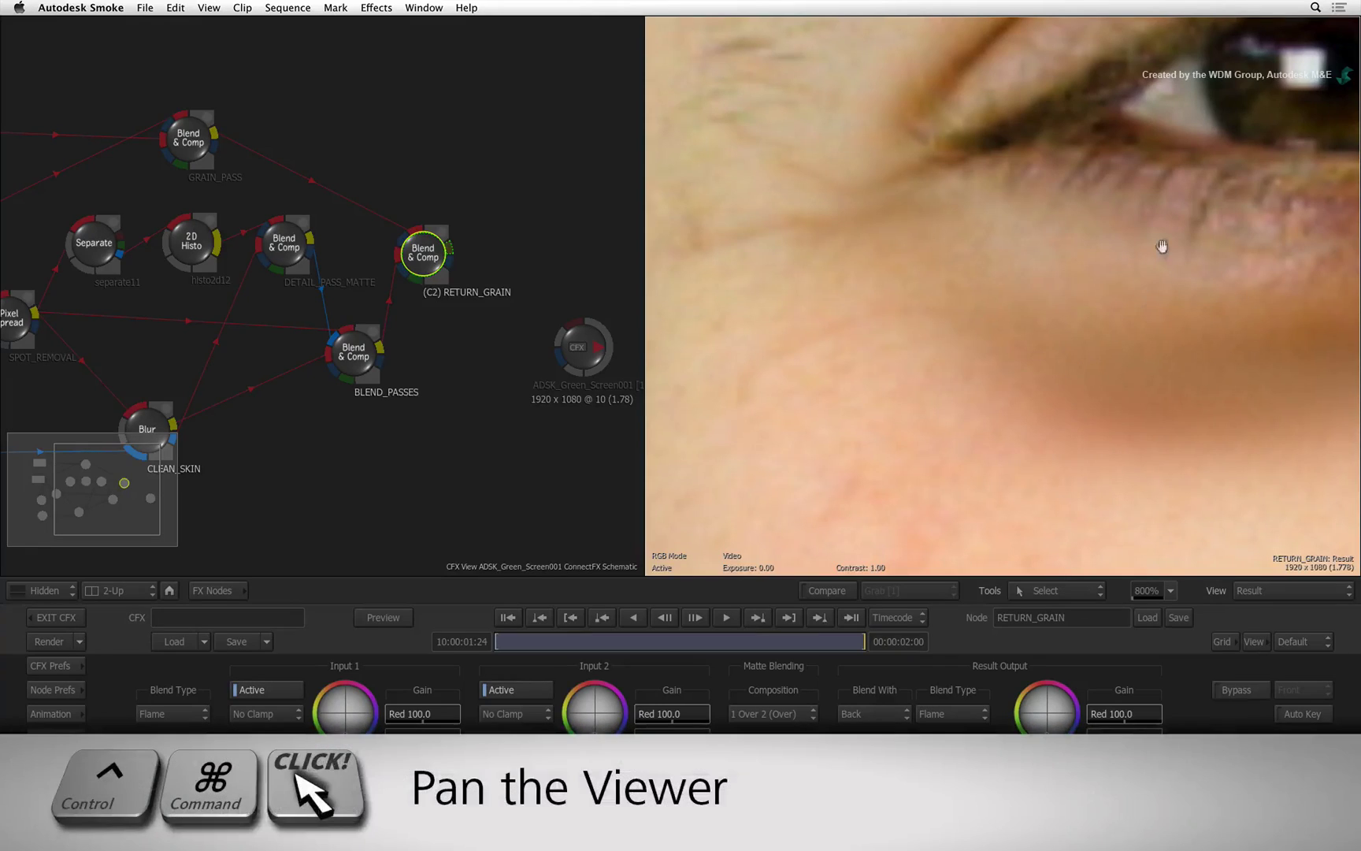
drag(1252, 140, 1118, 293)
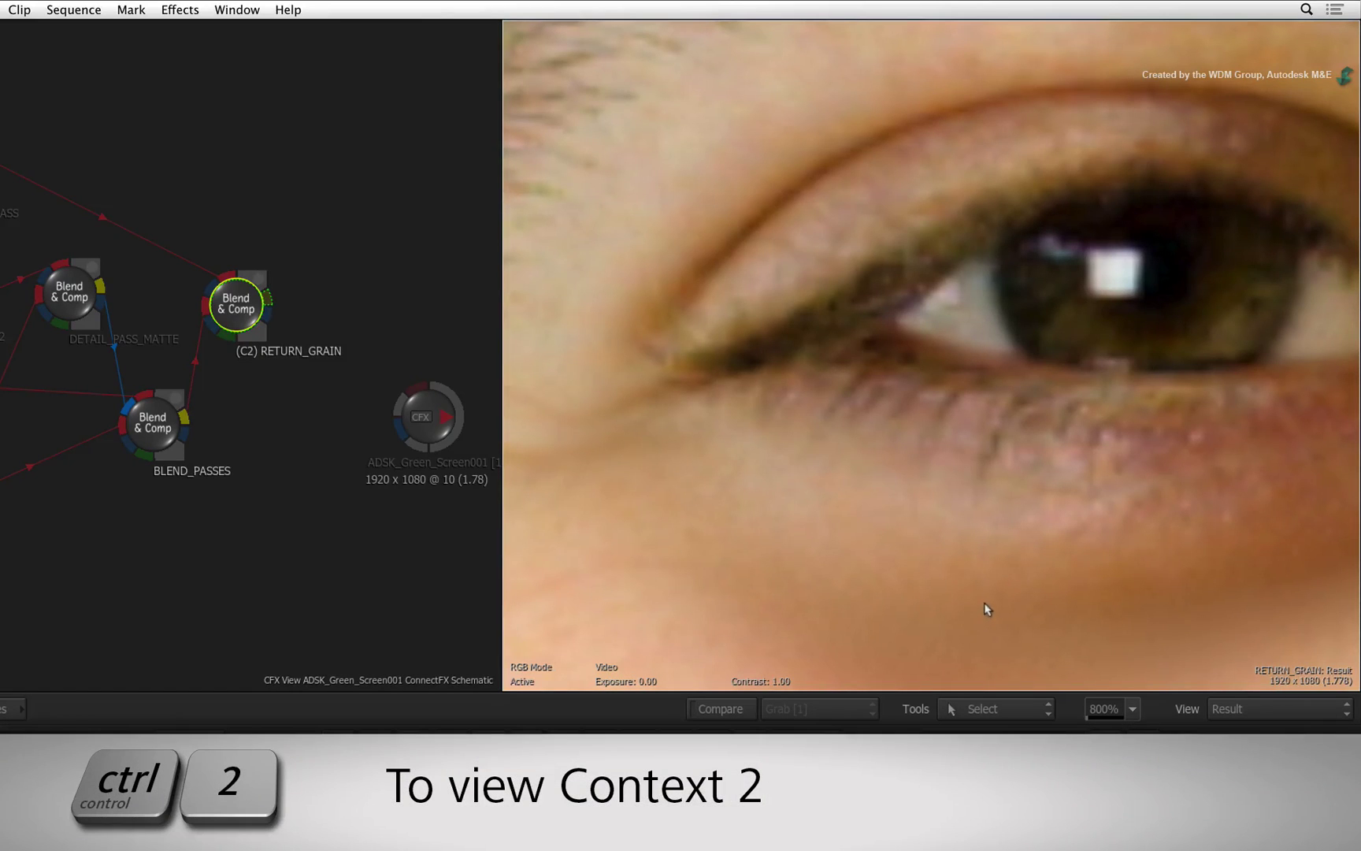
- Flip between context 2 (RETURN_GRAIN) and context 1 (original clip), ending on RETURN_GRAIN
key(ctrl+2)
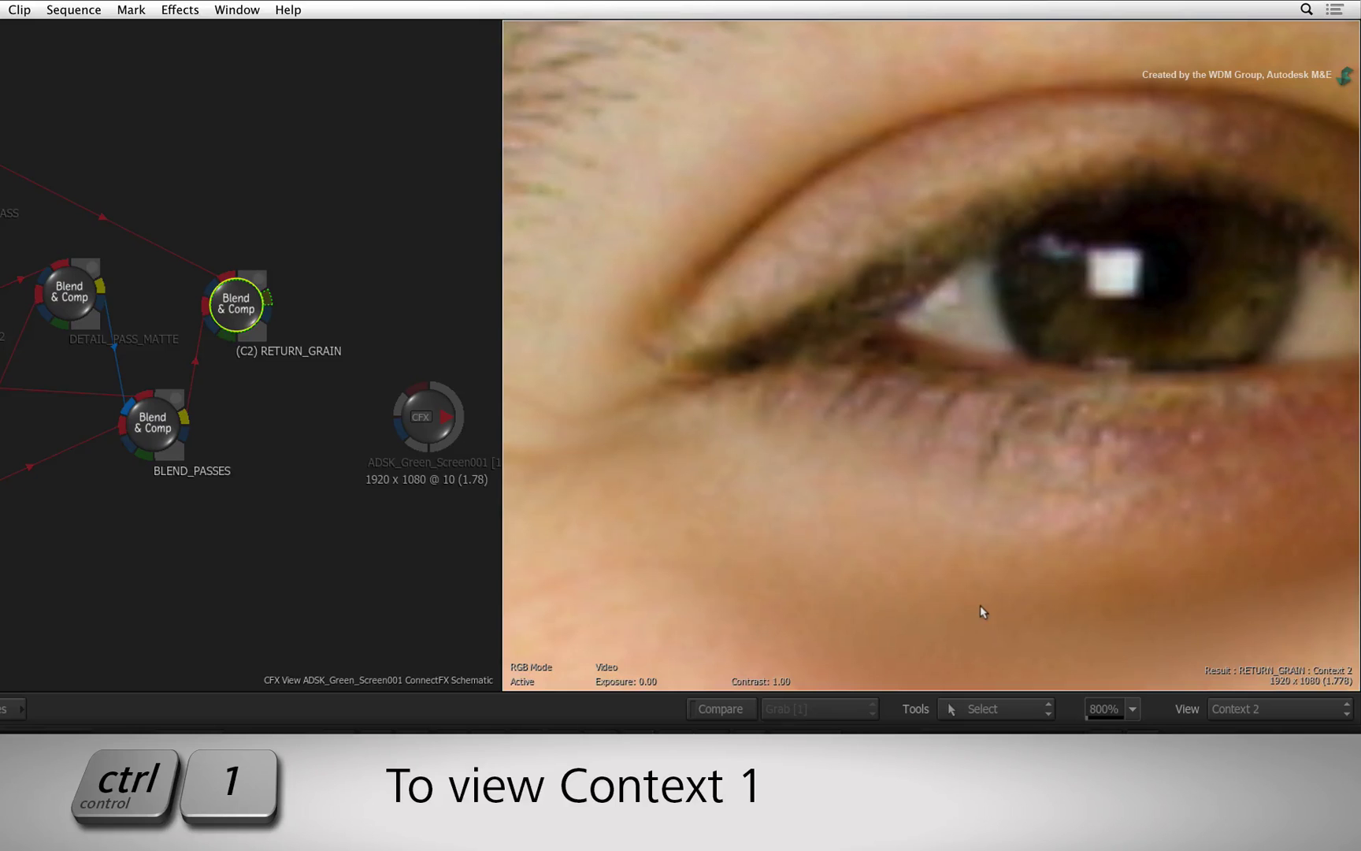
key(ctrl+1)
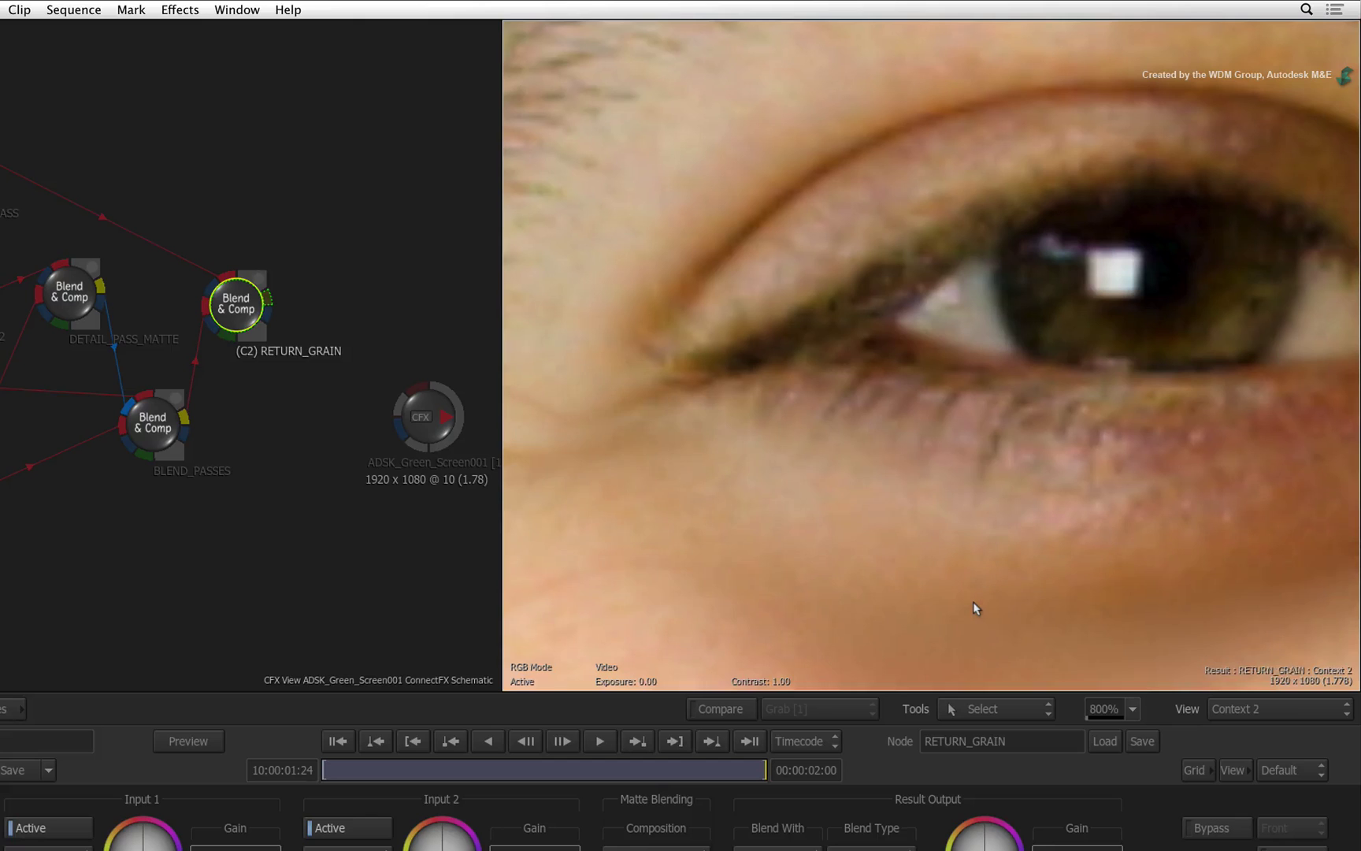
key(ctrl+2)
key(ctrl+1)
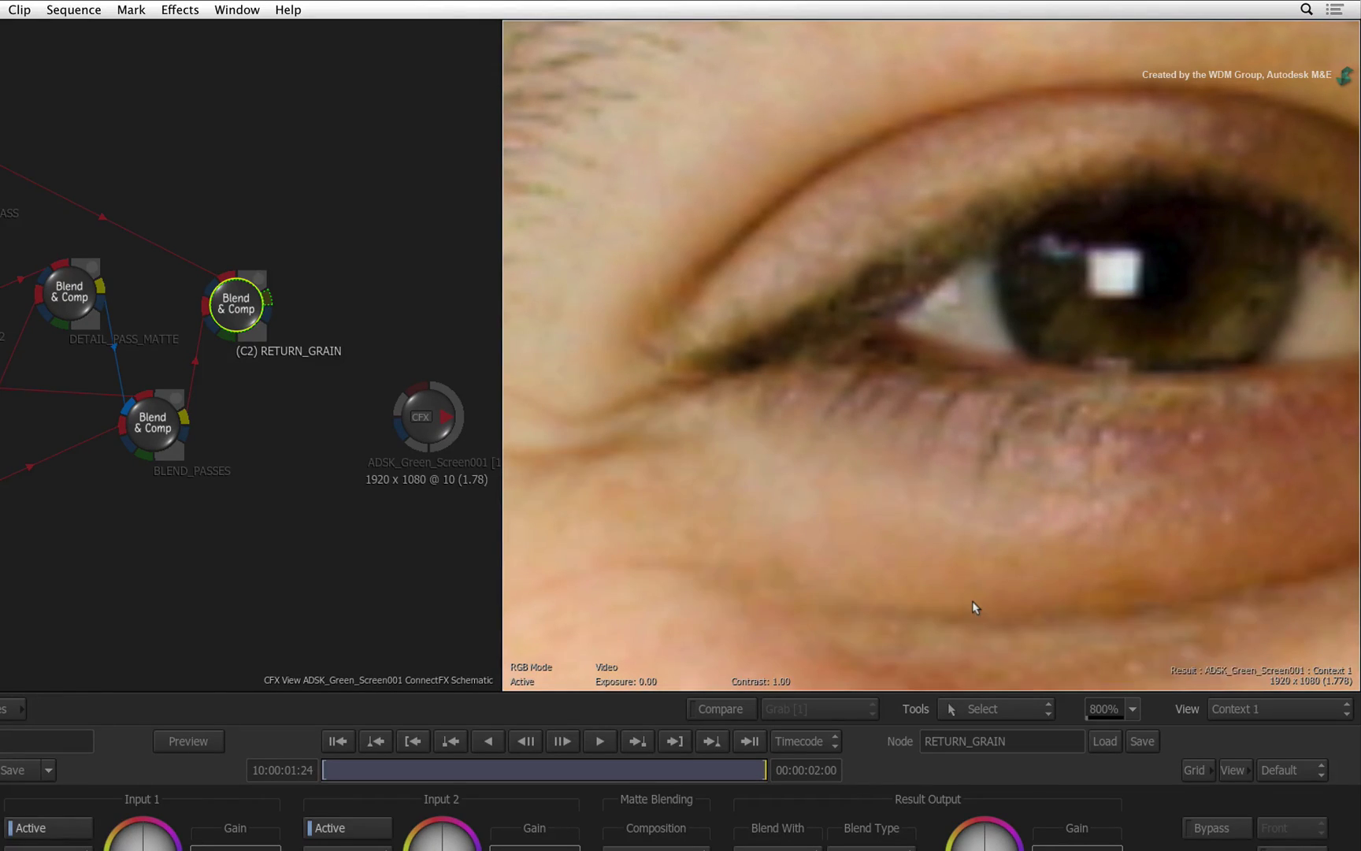
key(ctrl+2)
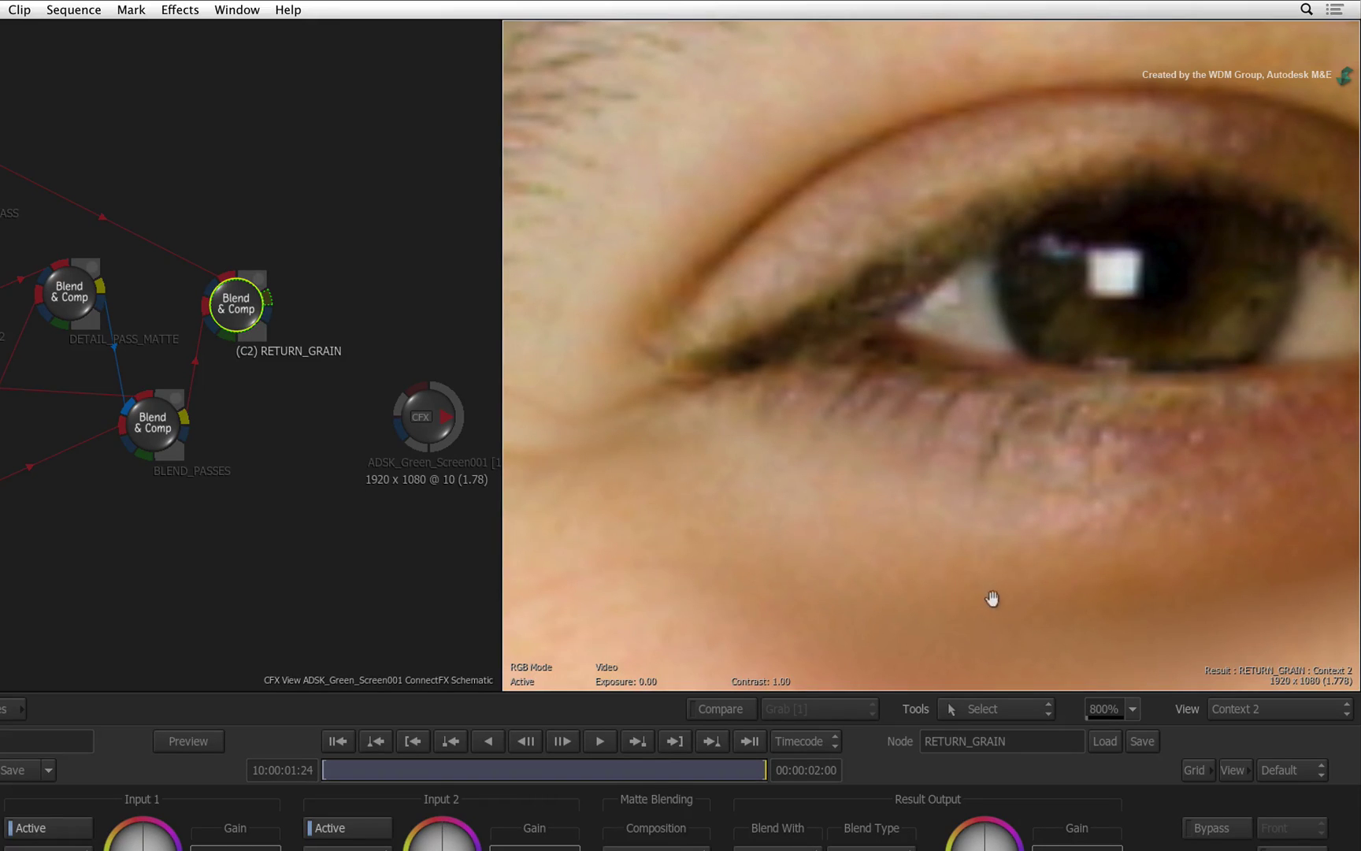
drag(990, 592, 891, 567)
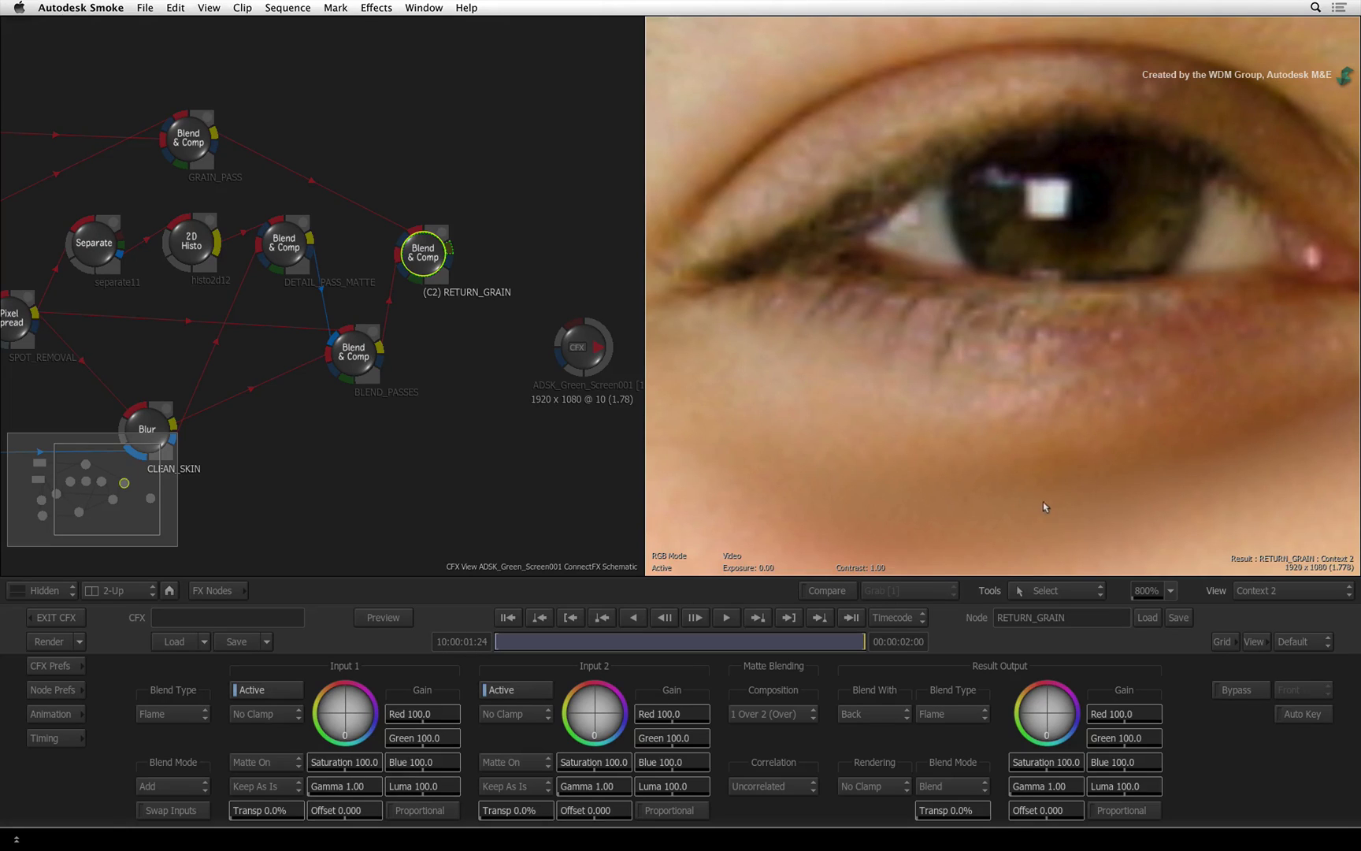
- Fit the frame in the viewer, connect RETURN_GRAIN to the ConnectFX output, and exit to the timeline
click(1167, 590)
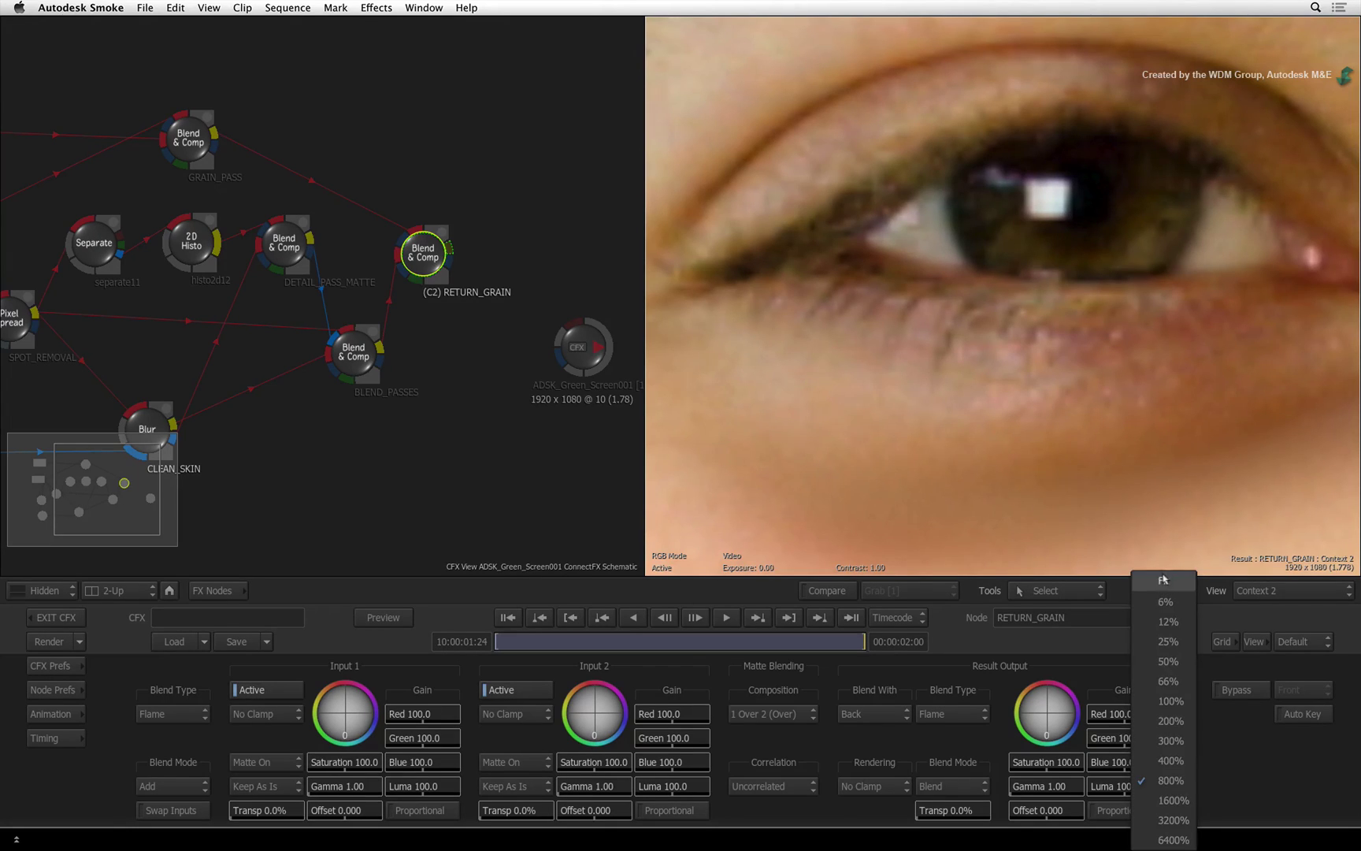
click(1164, 580)
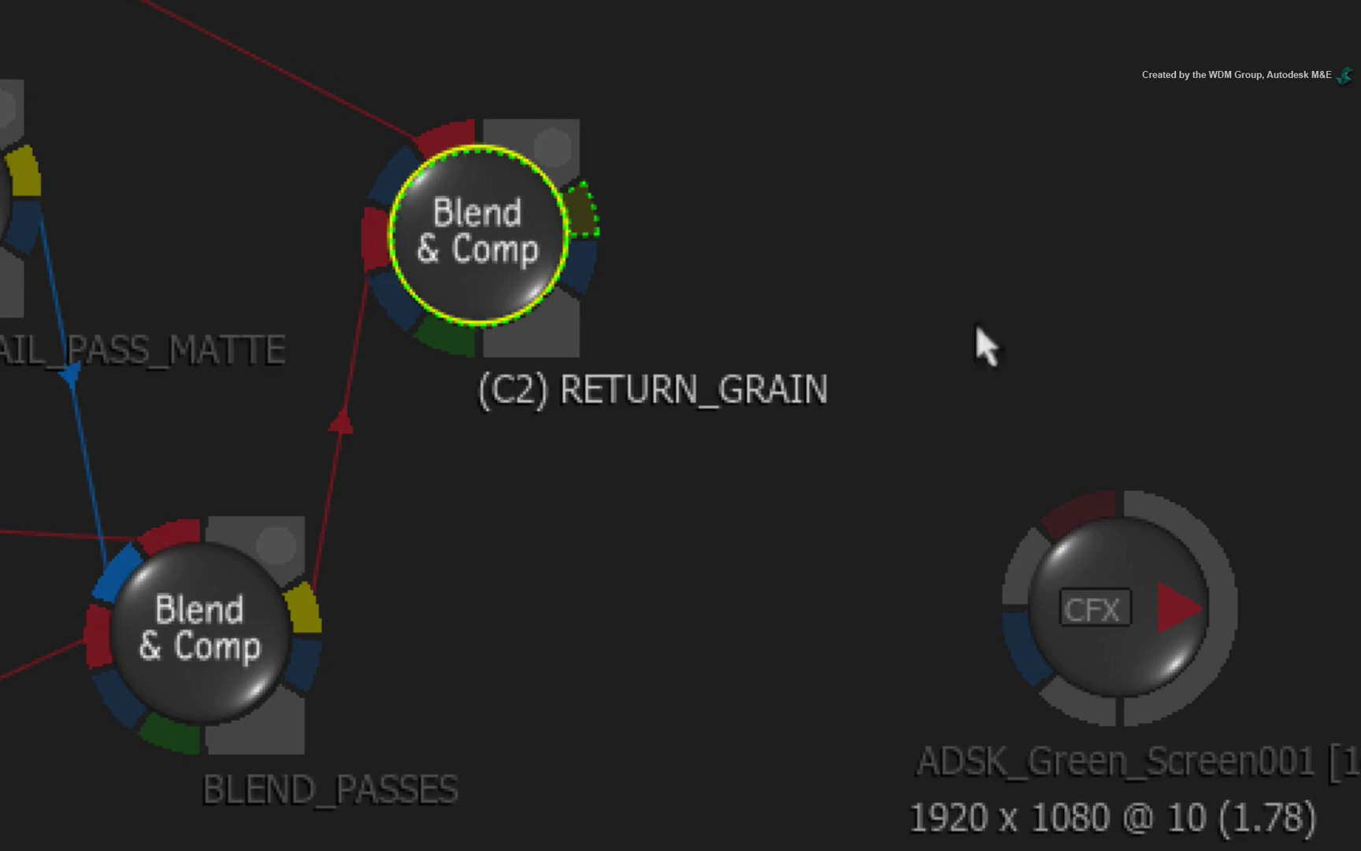
drag(587, 185, 1020, 288)
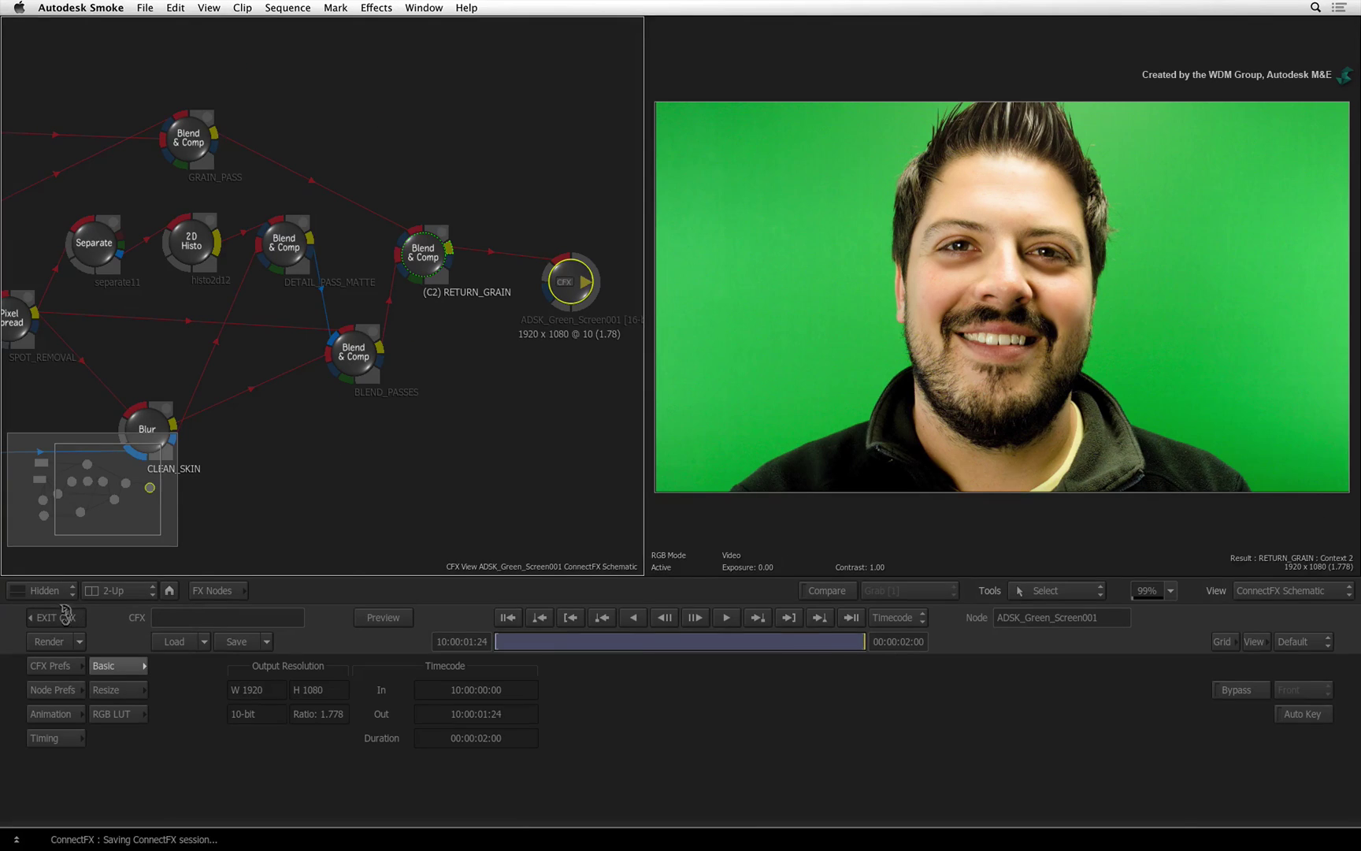
click(65, 617)
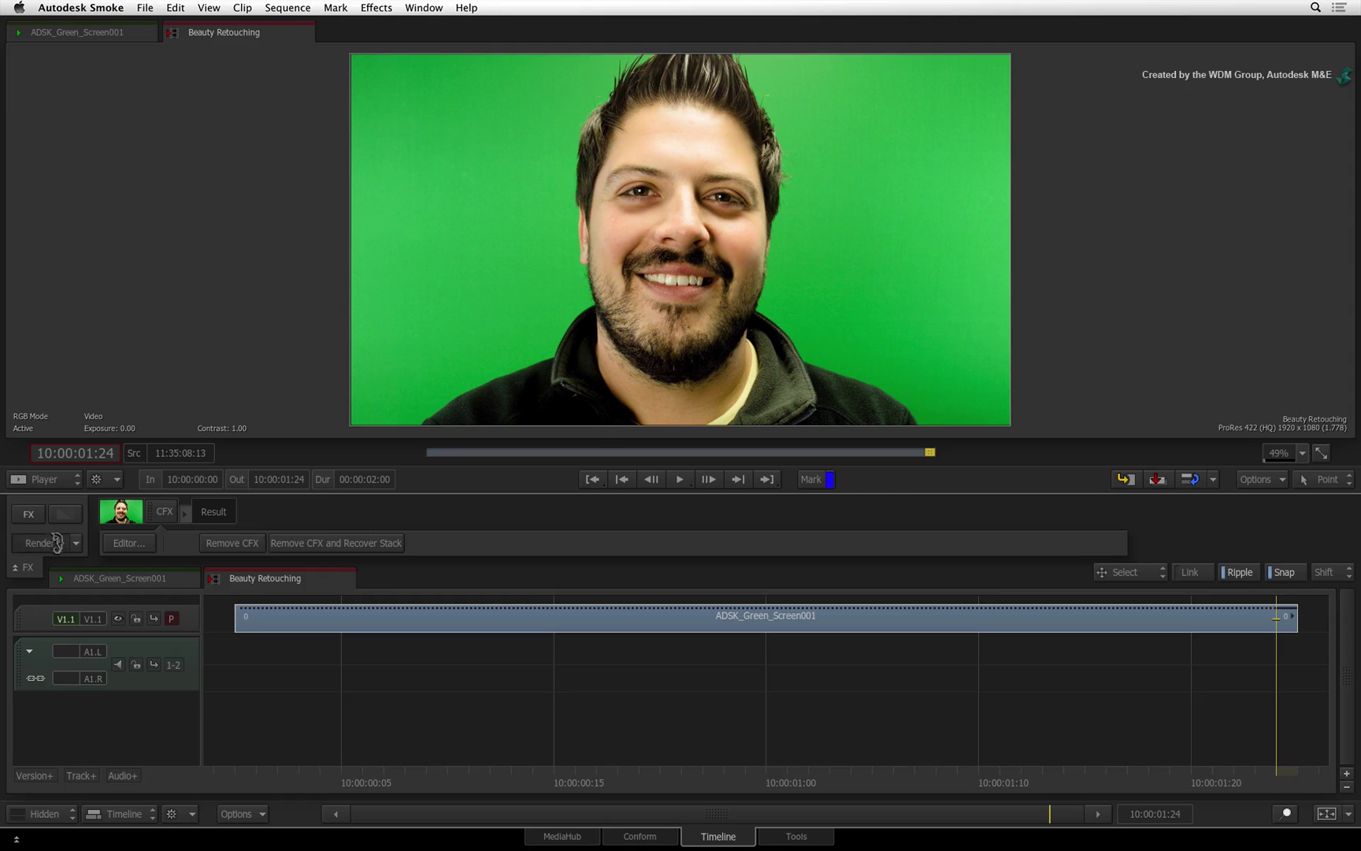
- Render the ConnectFX effect on the Beauty Retouching timeline clip
click(77, 550)
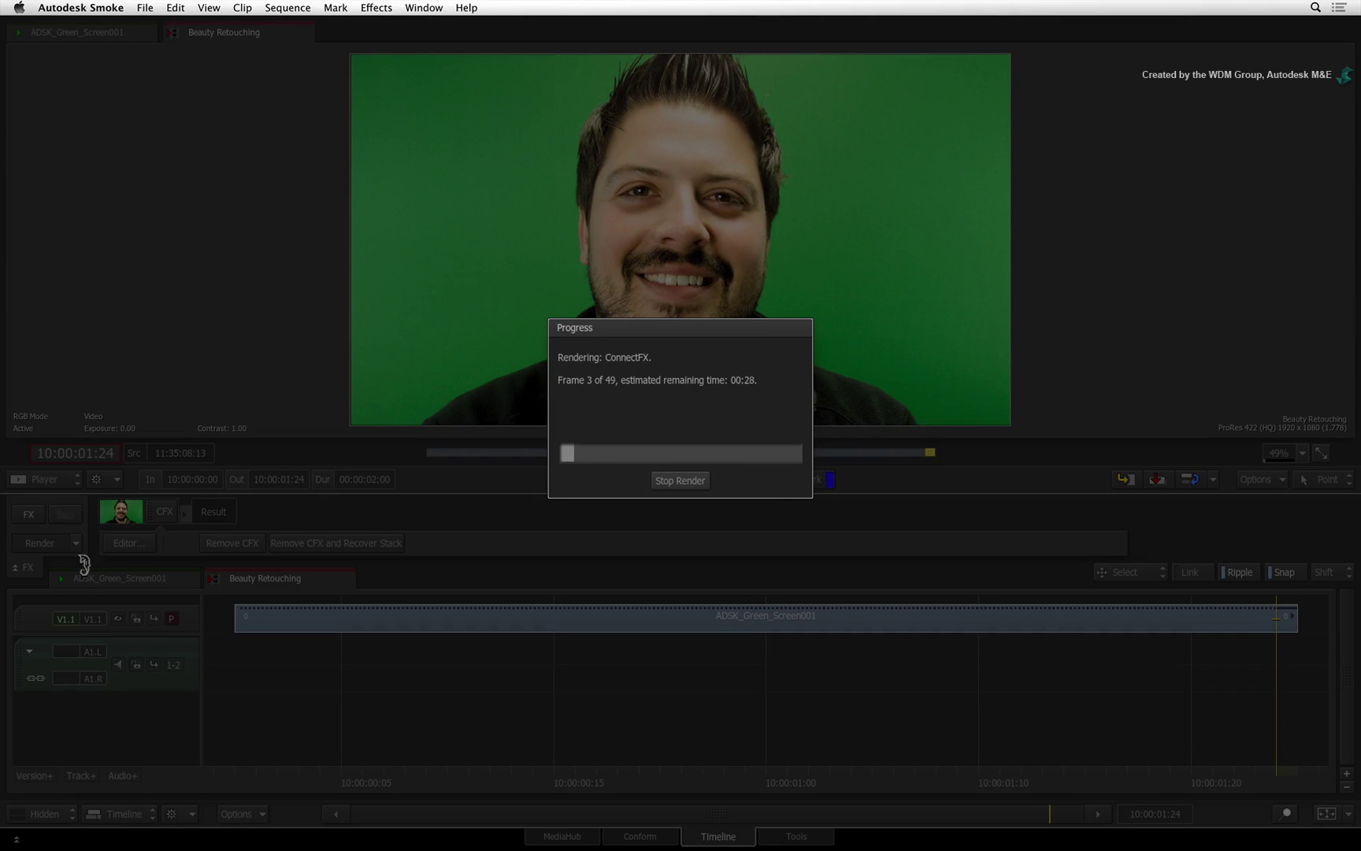